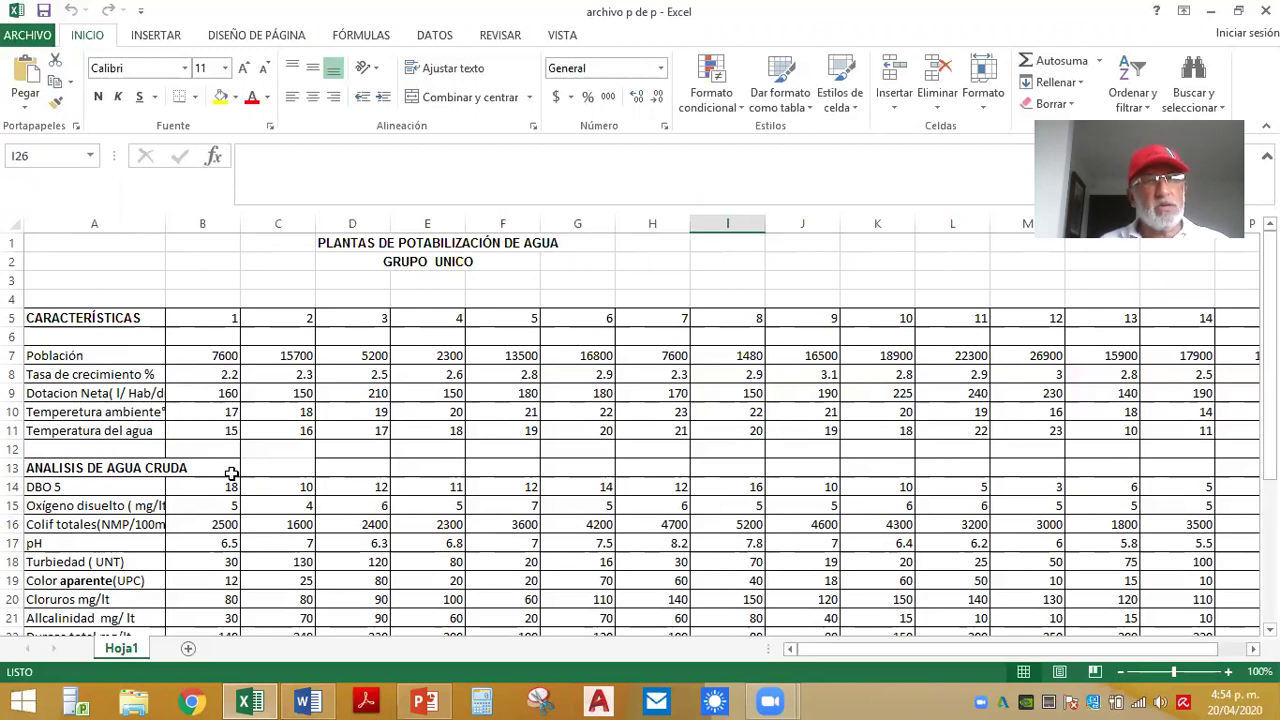
- Switch to the Word document CAP 1 y 2 Intro y Calidad agua and find Tabla 2.1, Calidad de la Fuente
{"action": "scroll", "coordinate": [231, 476], "scroll_direction": "down", "scroll_amount": 2}
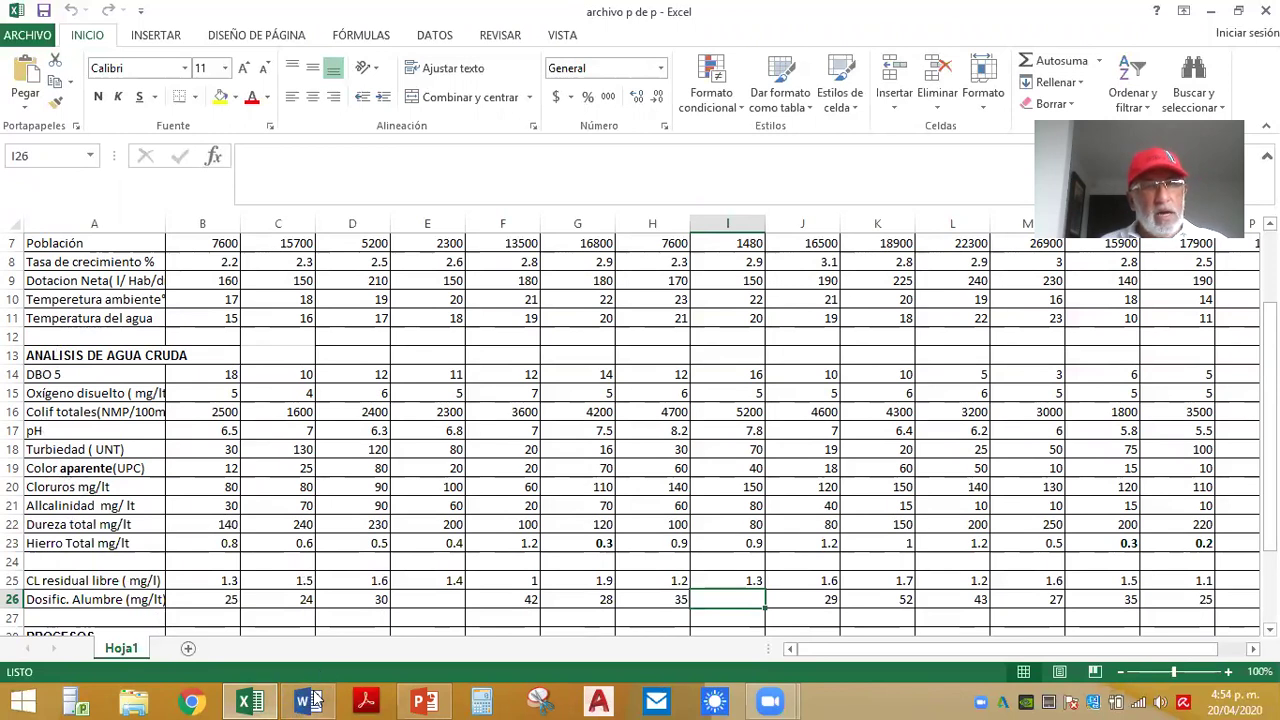
{"action": "mouse_move", "coordinate": [310, 700]}
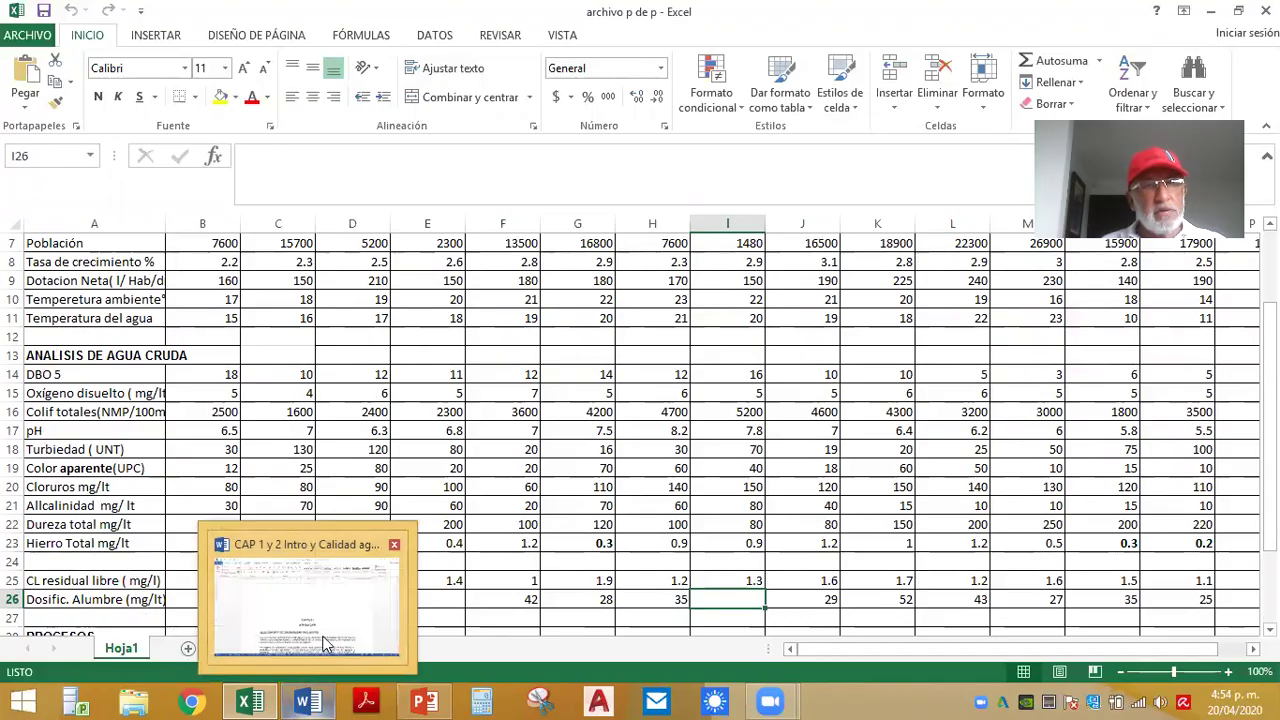
{"action": "left_click", "coordinate": [398, 548]}
{"action": "scroll", "coordinate": [398, 548], "scroll_direction": "down", "scroll_amount": 20}
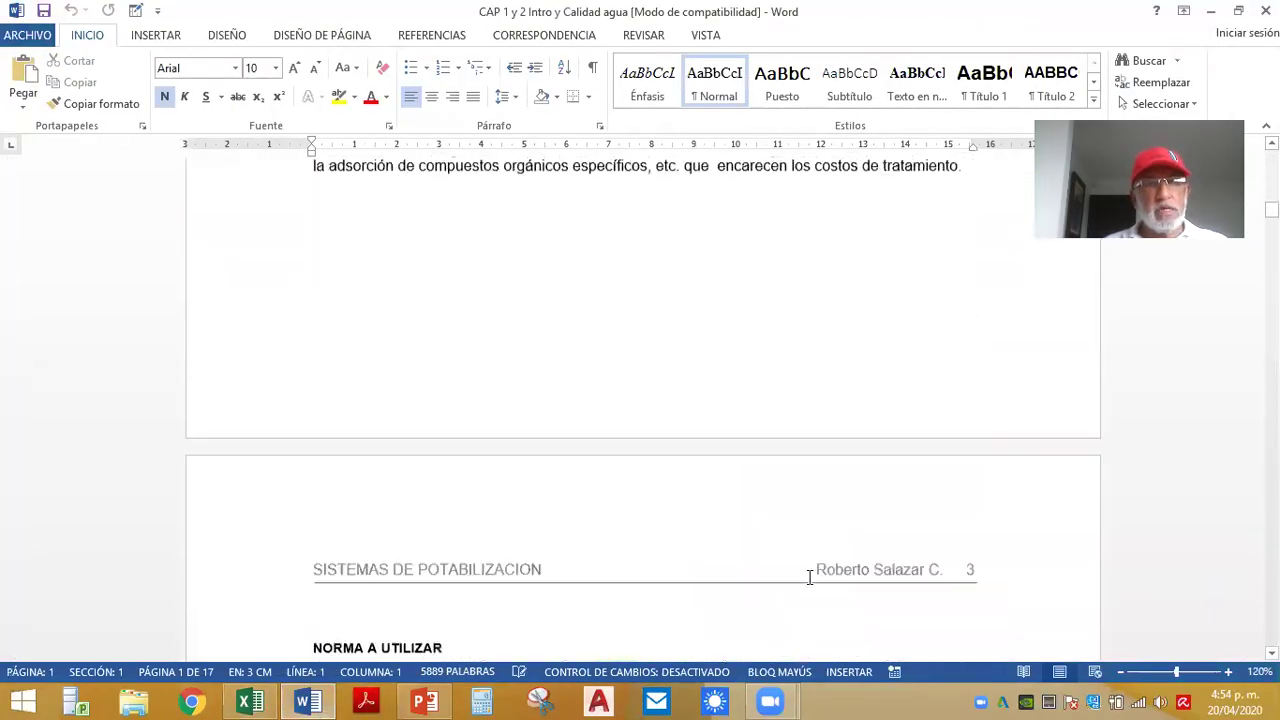
{"action": "scroll", "coordinate": [795, 610], "scroll_direction": "down", "scroll_amount": 20}
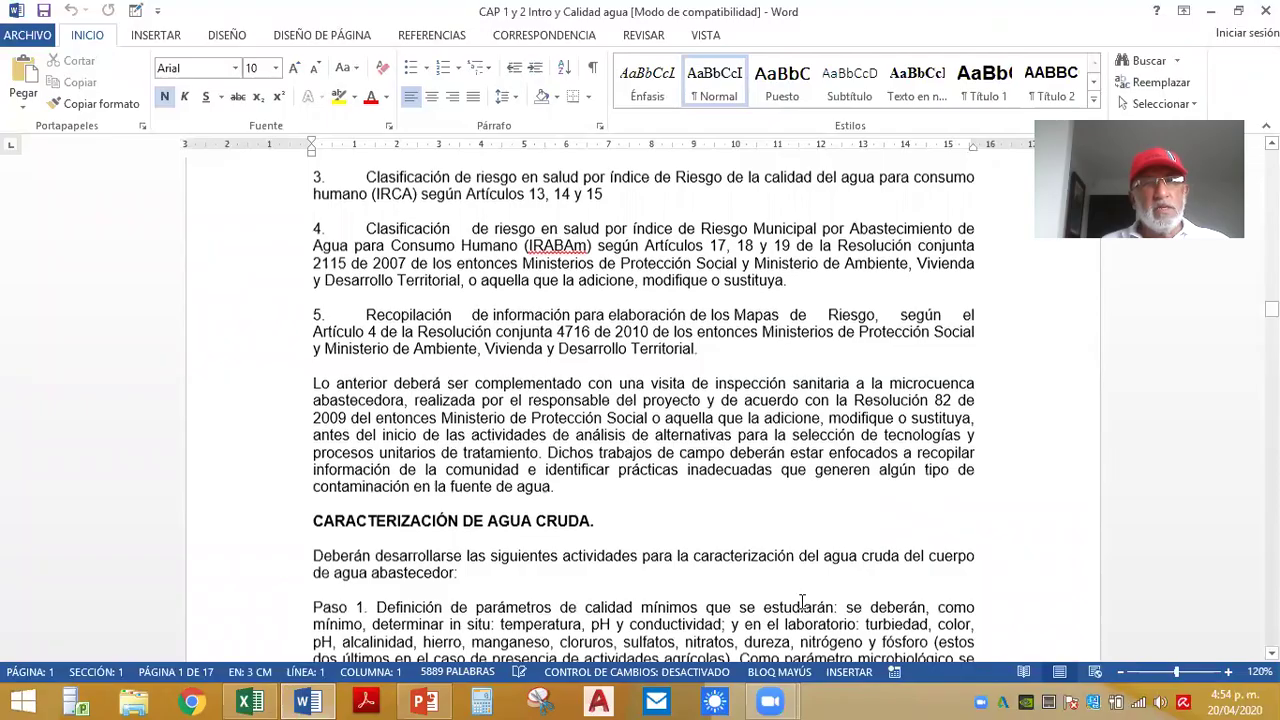
{"action": "scroll", "coordinate": [798, 604], "scroll_direction": "down", "scroll_amount": 20}
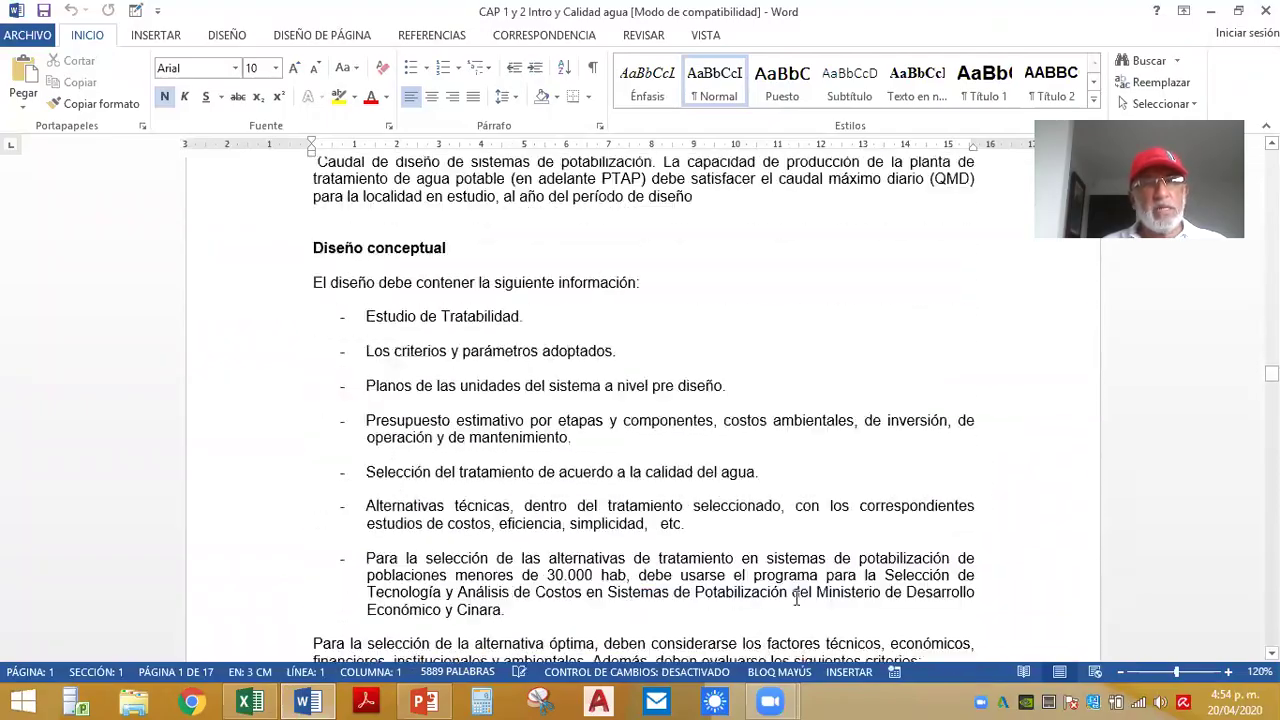
{"action": "scroll", "coordinate": [796, 598], "scroll_direction": "down", "scroll_amount": 20}
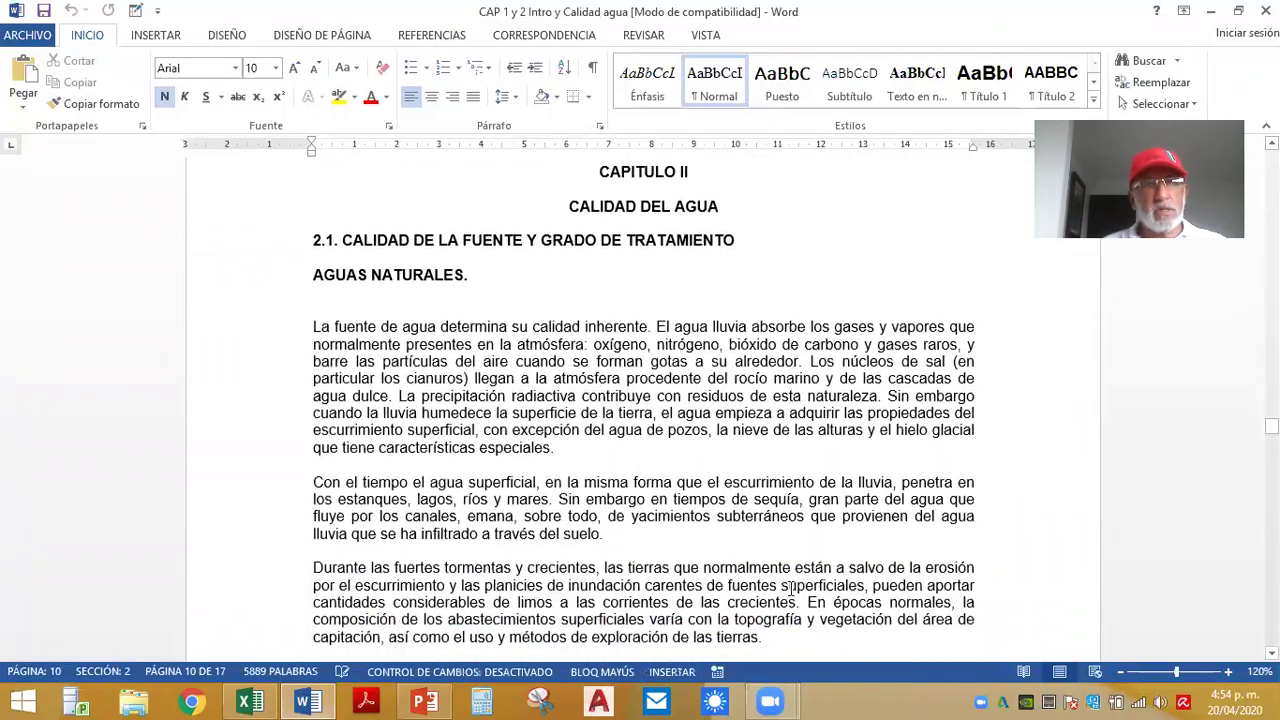
{"action": "scroll", "coordinate": [792, 588], "scroll_direction": "down", "scroll_amount": 20}
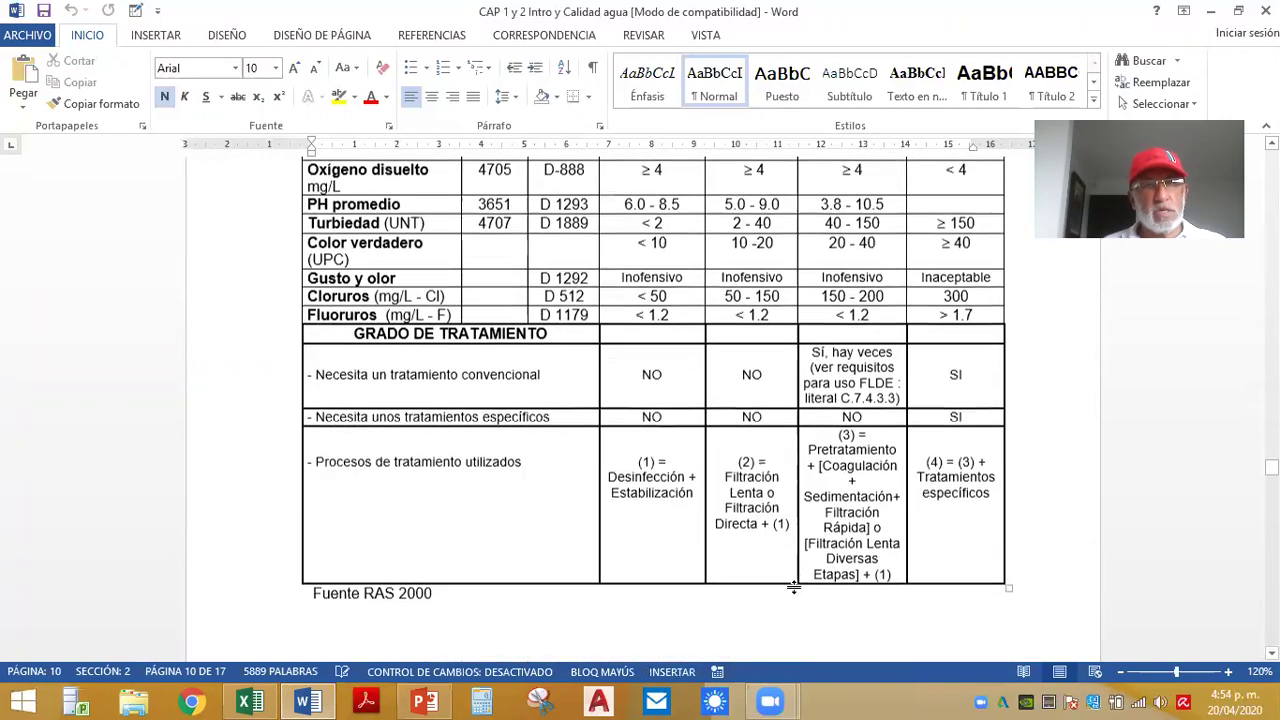
{"action": "scroll", "coordinate": [792, 587], "scroll_direction": "down", "scroll_amount": 1}
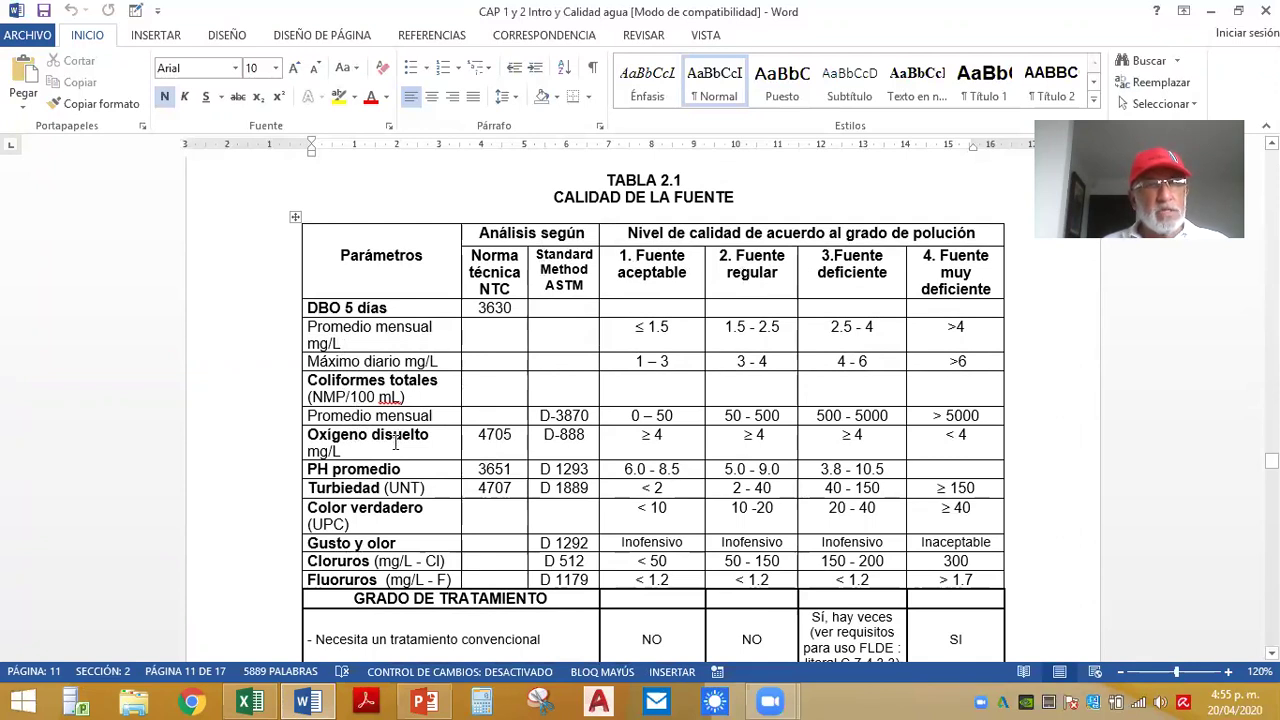
- Compare the raw-water analysis rows in the Excel workbook archivo p de p with the source quality levels in Word's Tabla 2.1
{"action": "left_click", "coordinate": [250, 701]}
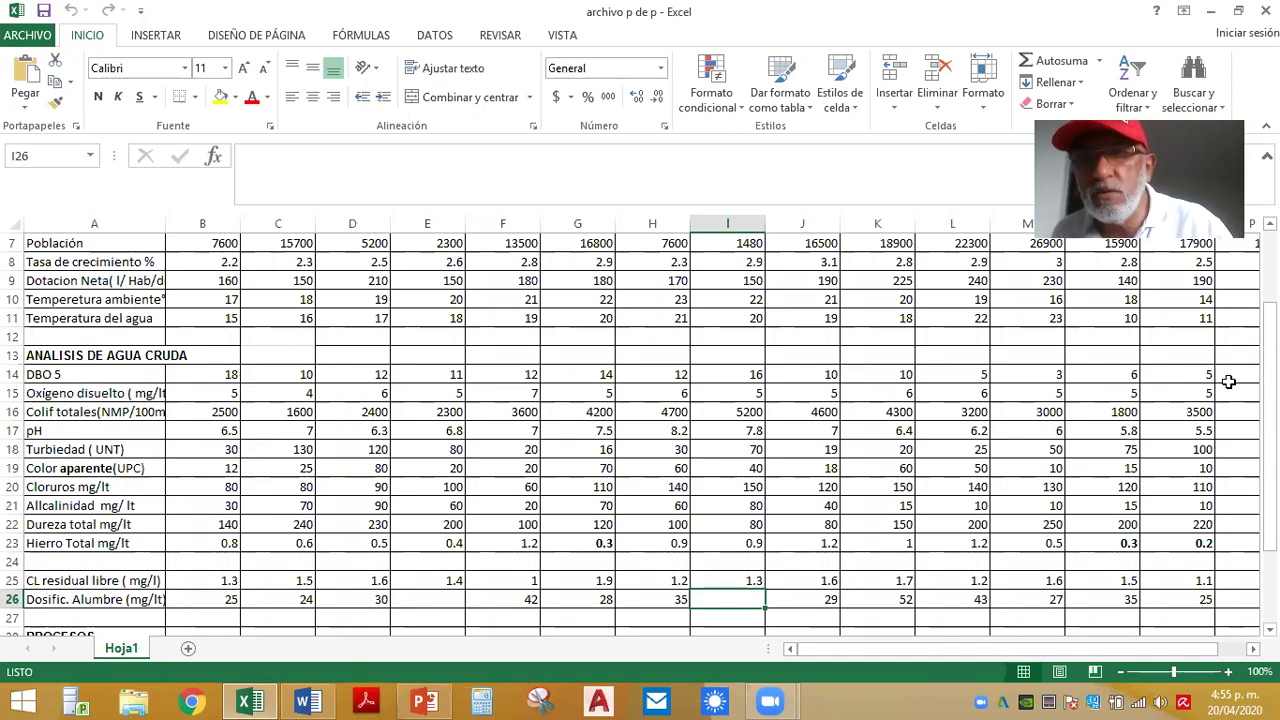
{"action": "scroll", "coordinate": [1224, 385], "scroll_direction": "up", "scroll_amount": 2}
{"action": "scroll", "coordinate": [1215, 388], "scroll_direction": "down", "scroll_amount": 2}
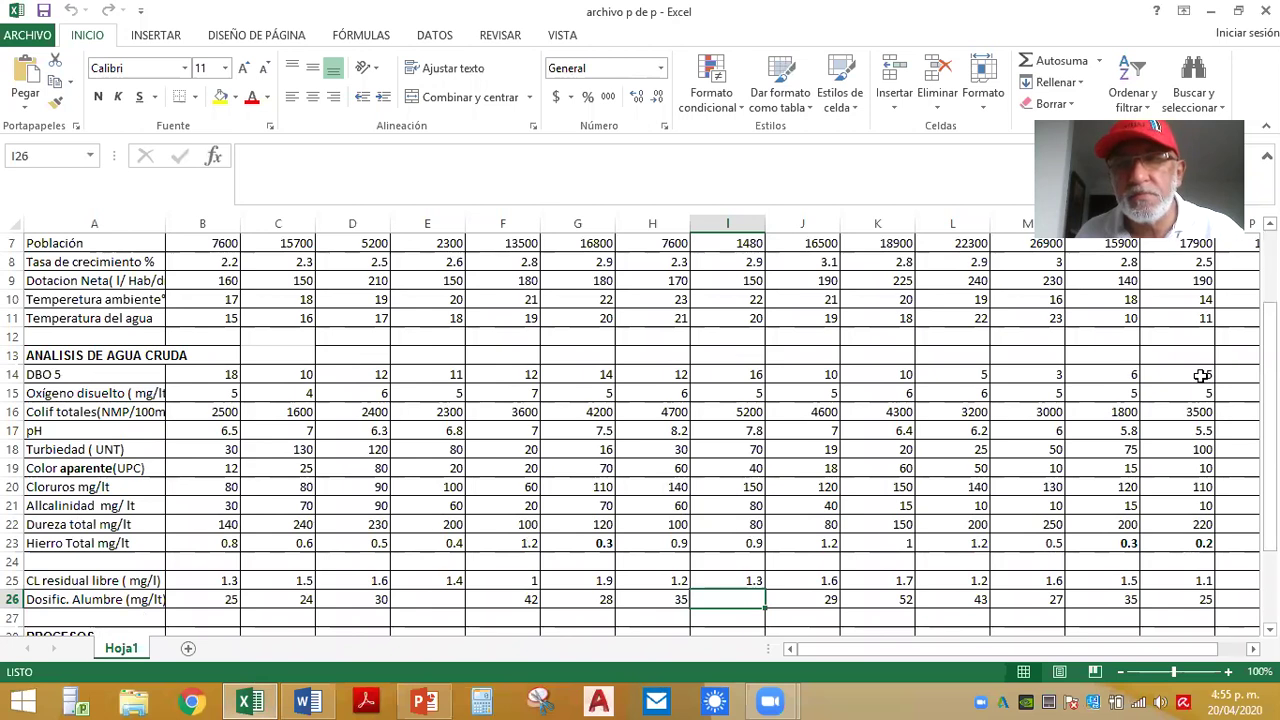
{"action": "mouse_move", "coordinate": [305, 700]}
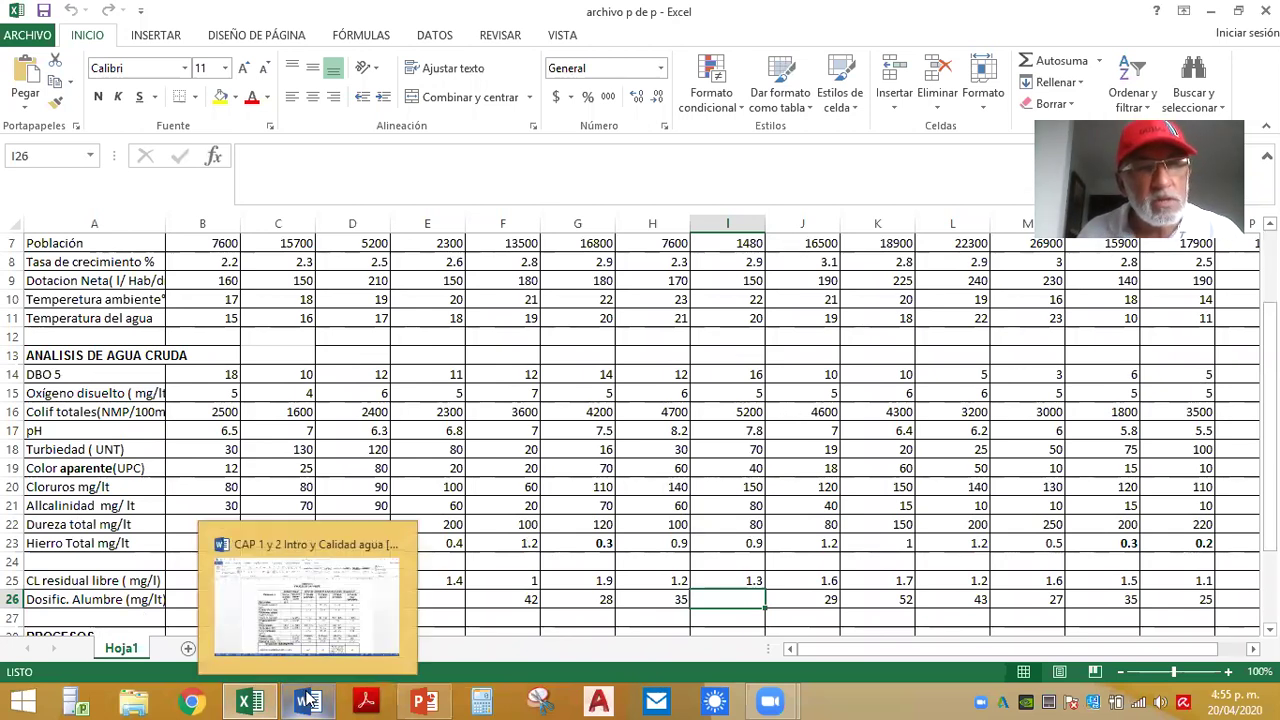
{"action": "left_click", "coordinate": [308, 700]}
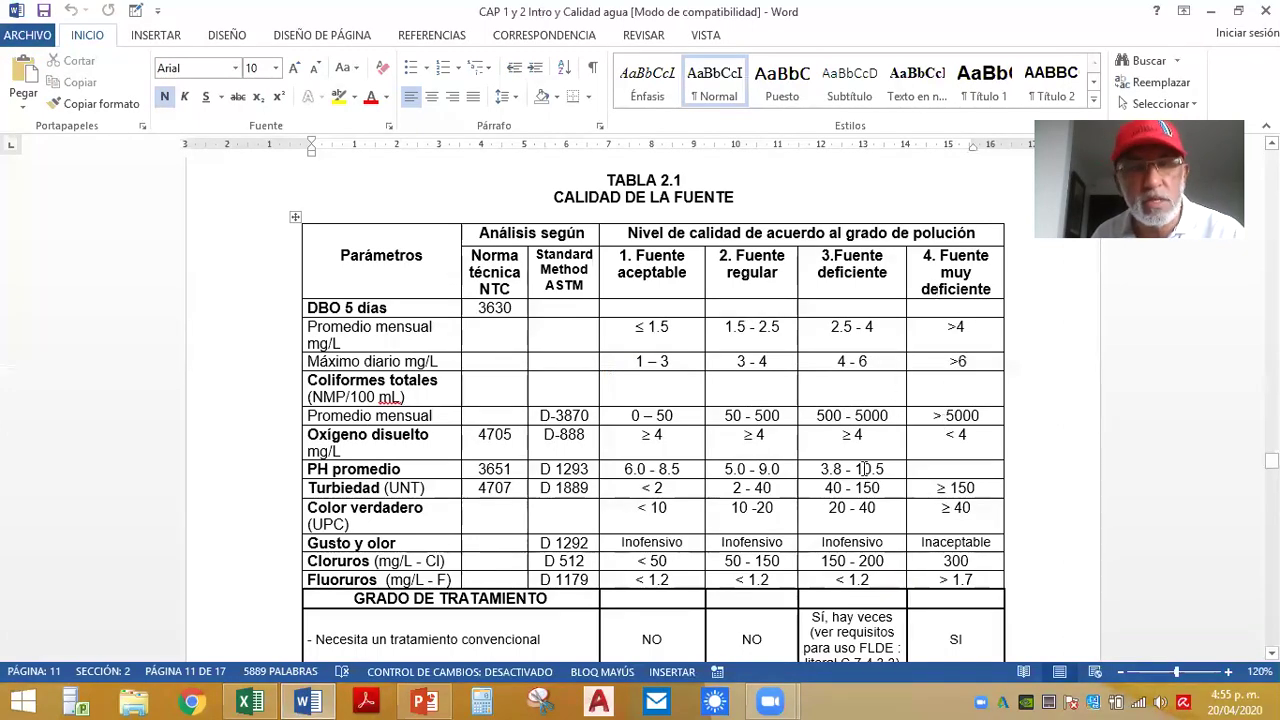
{"action": "left_click", "coordinate": [249, 702]}
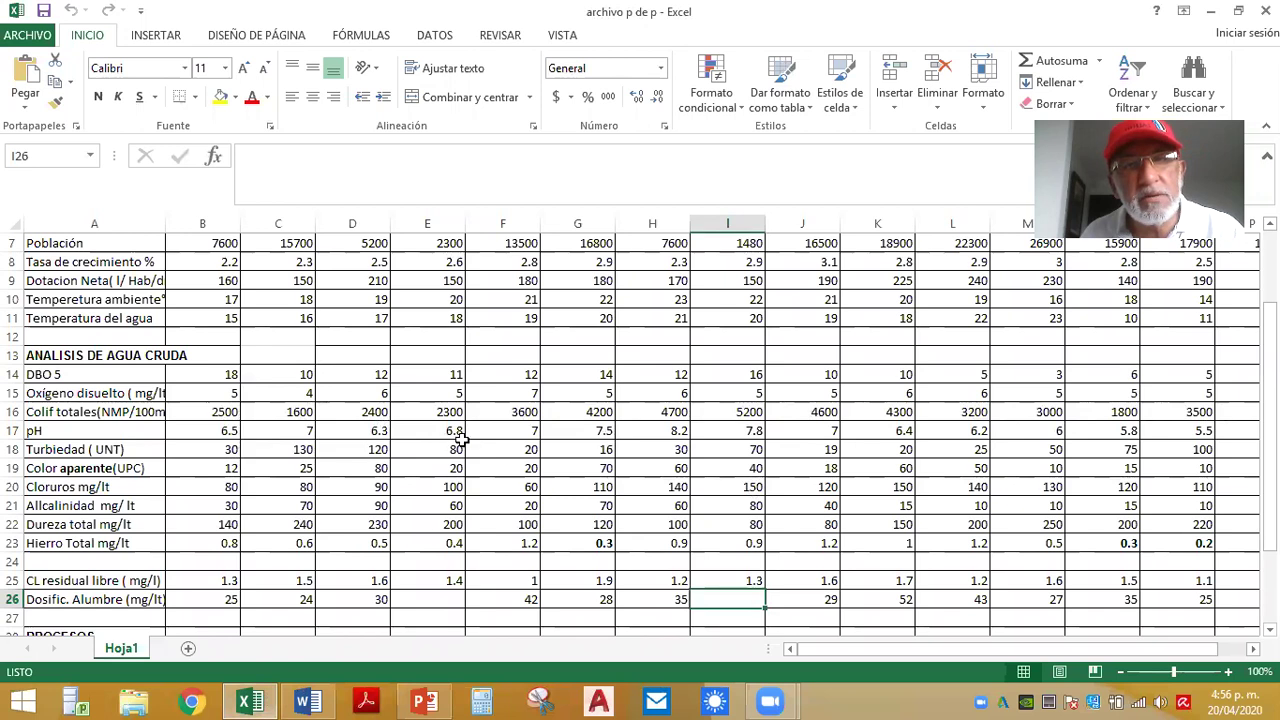
{"action": "left_click", "coordinate": [308, 701]}
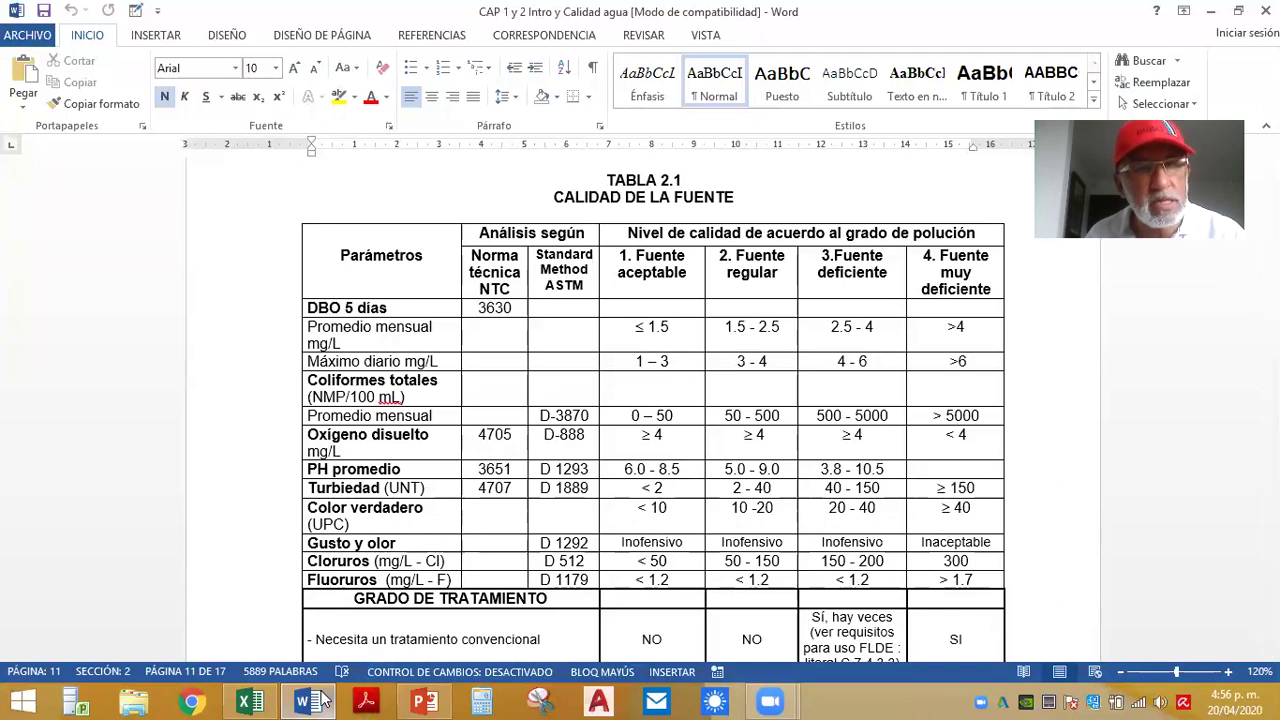
{"action": "mouse_move", "coordinate": [315, 700]}
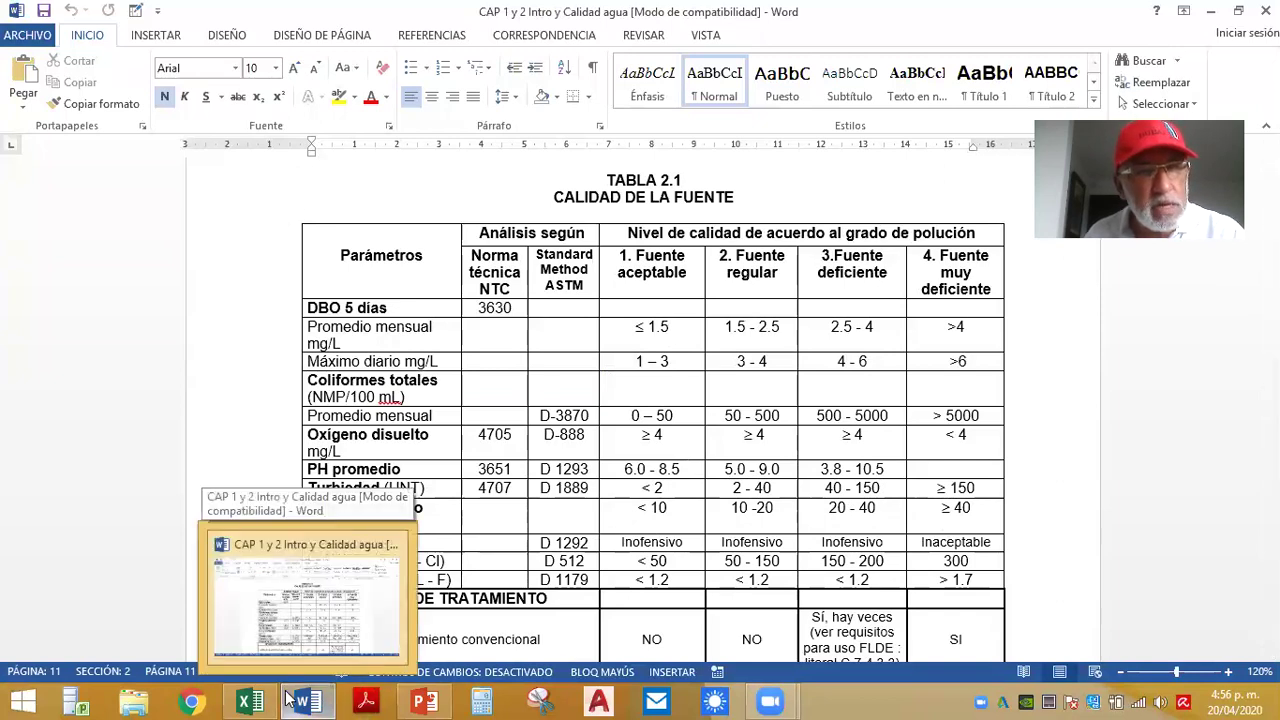
{"action": "left_click", "coordinate": [249, 700]}
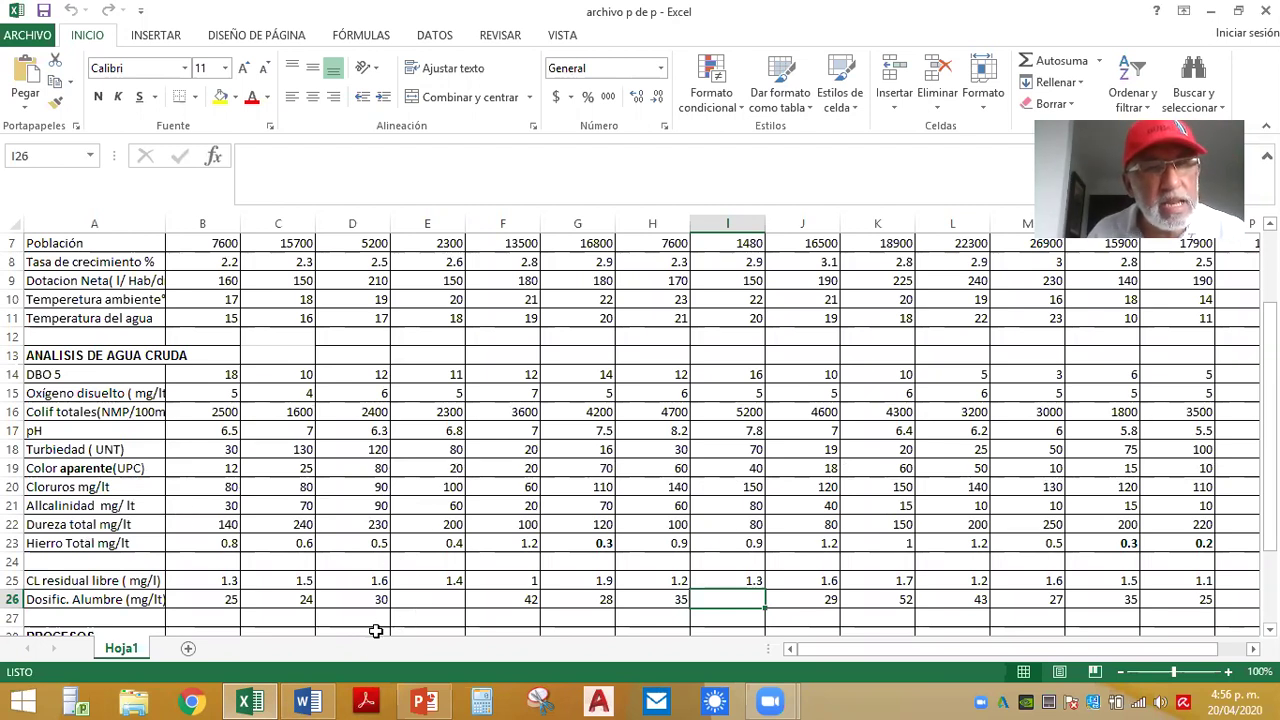
- Switch to Word and examine the Grado de Tratamiento section of Tabla 2.1, including the treatment processes used
{"action": "left_click", "coordinate": [307, 702]}
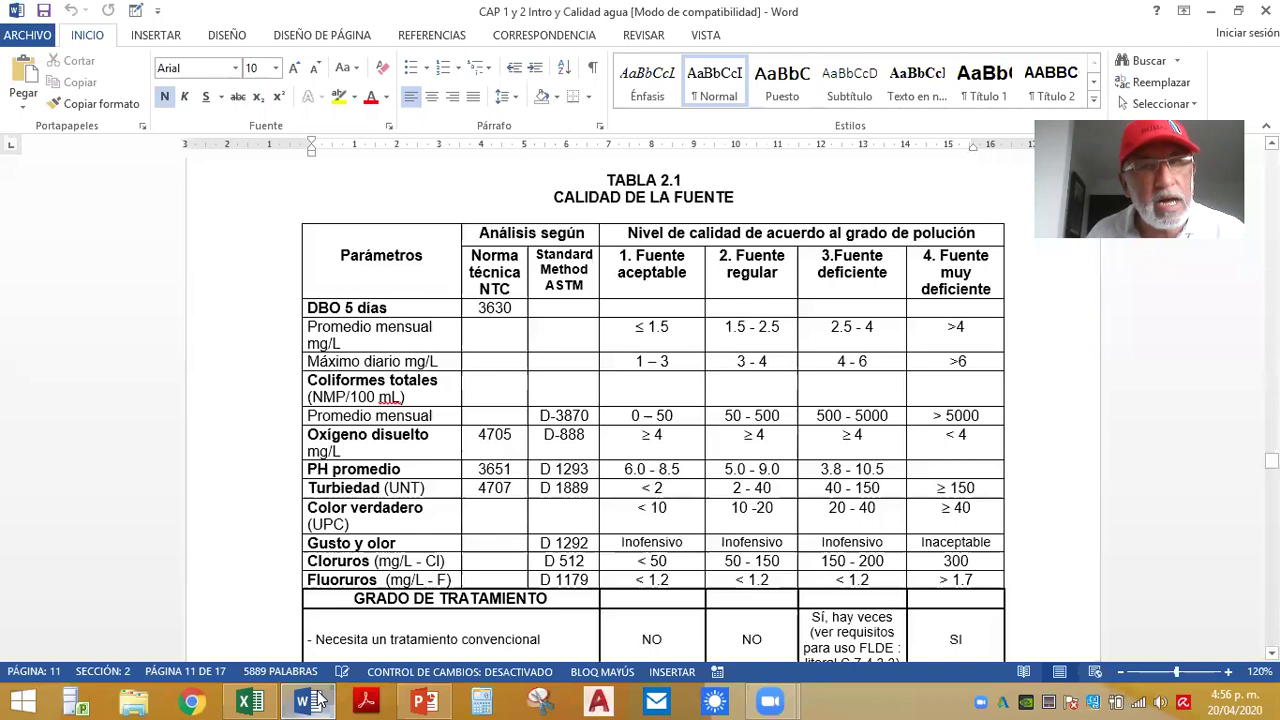
{"action": "scroll", "coordinate": [632, 469], "scroll_direction": "down", "scroll_amount": 15}
{"action": "scroll", "coordinate": [621, 447], "scroll_direction": "up", "scroll_amount": 5}
{"action": "scroll", "coordinate": [621, 447], "scroll_direction": "up", "scroll_amount": 8}
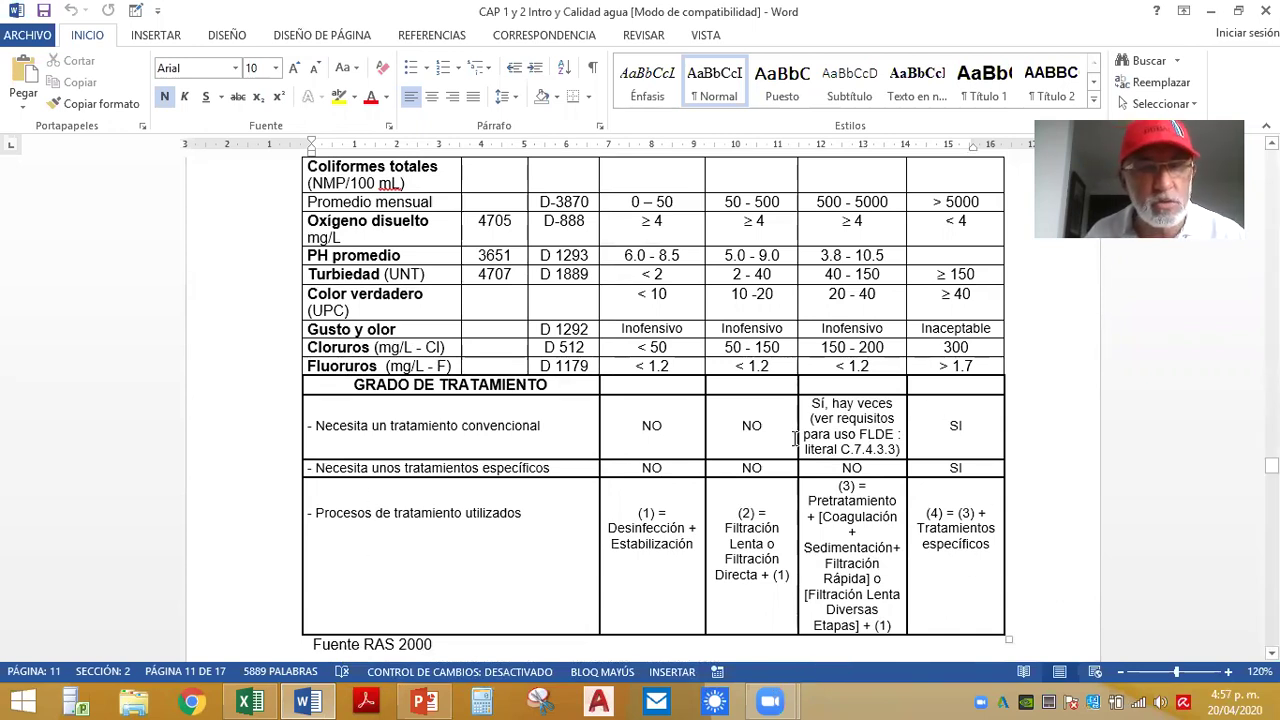
{"action": "scroll", "coordinate": [793, 440], "scroll_direction": "down", "scroll_amount": 2}
- Examine the page 13 table of microbiological, physical and chemical parameters through the substances with indirect health effects
{"action": "scroll", "coordinate": [793, 440], "scroll_direction": "down", "scroll_amount": 20}
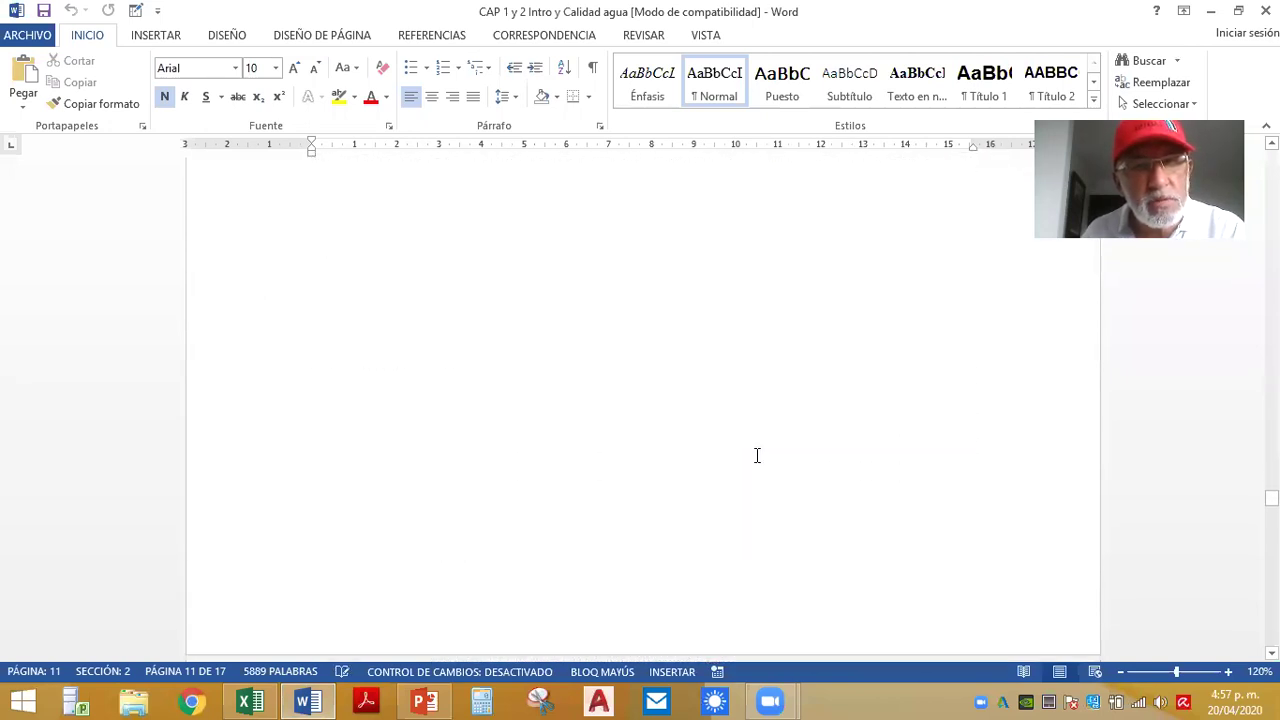
{"action": "scroll", "coordinate": [751, 452], "scroll_direction": "down", "scroll_amount": 5}
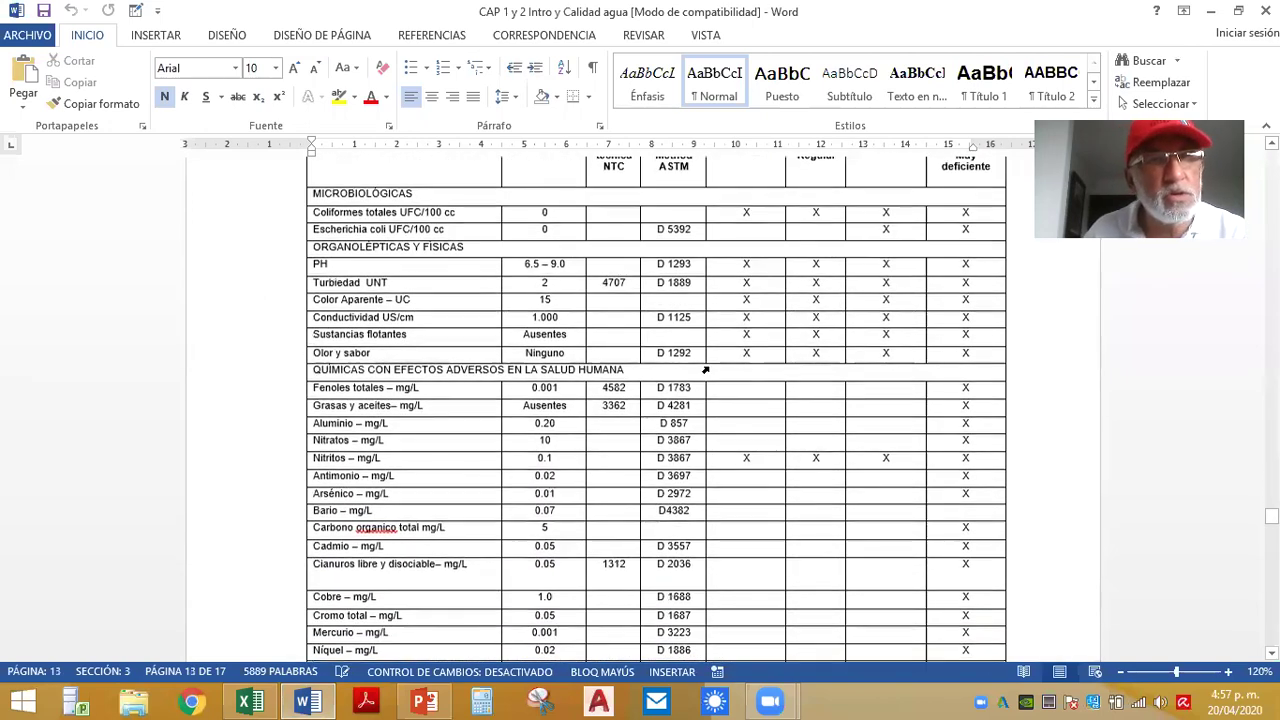
{"action": "scroll", "coordinate": [466, 534], "scroll_direction": "down", "scroll_amount": 2}
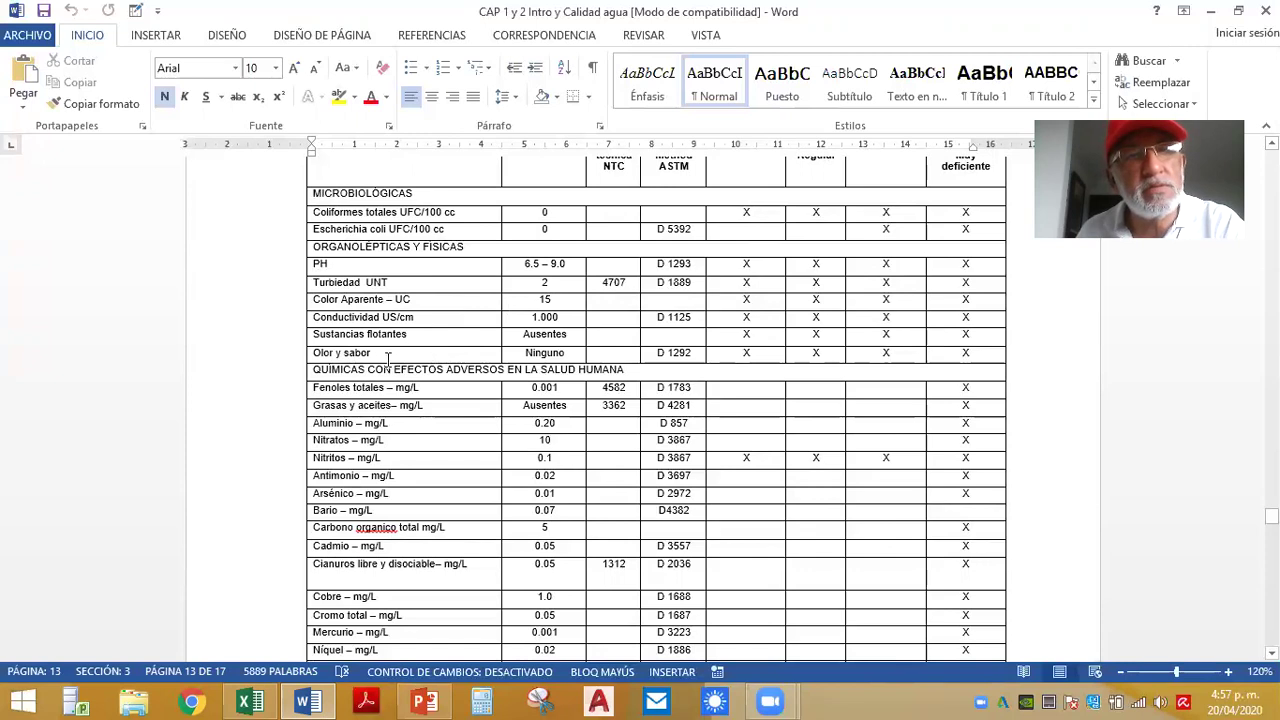
{"action": "scroll", "coordinate": [388, 358], "scroll_direction": "down", "scroll_amount": 7}
{"action": "scroll", "coordinate": [352, 472], "scroll_direction": "down", "scroll_amount": 4}
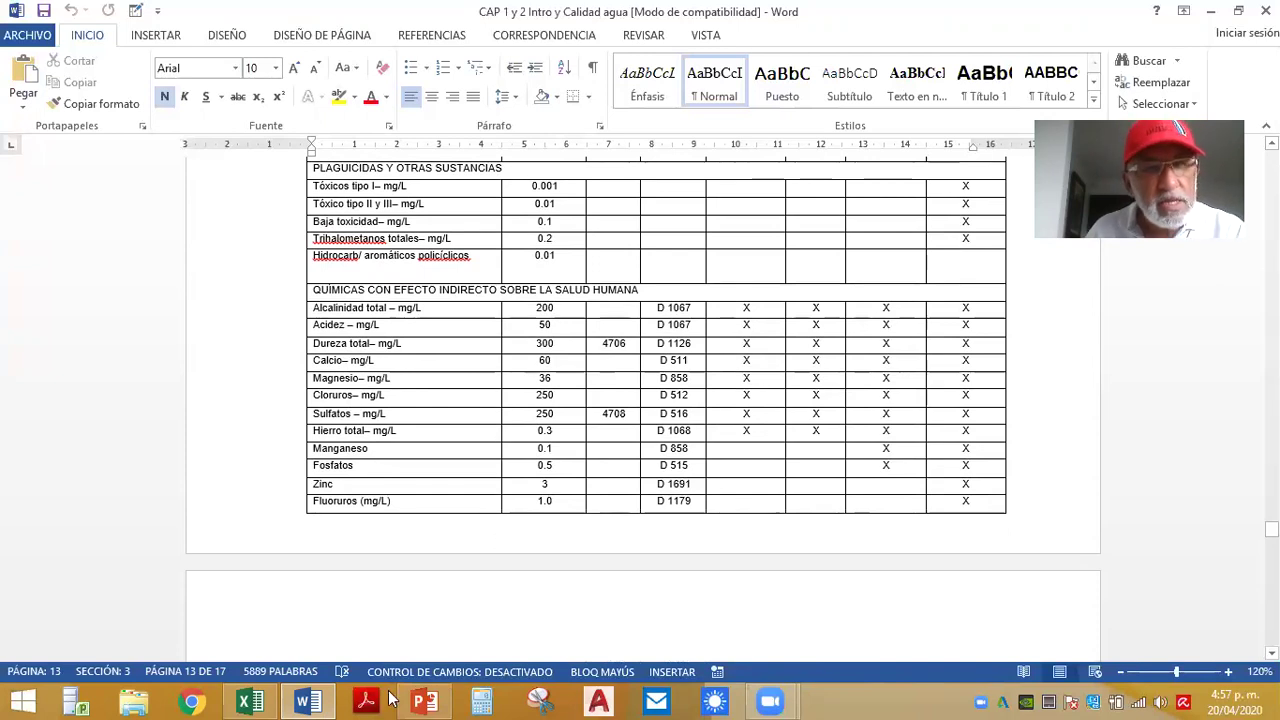
- Check the raw-water analysis in the Excel workbook against the parameter table in the Word document, ending in Excel
{"action": "left_click", "coordinate": [250, 702]}
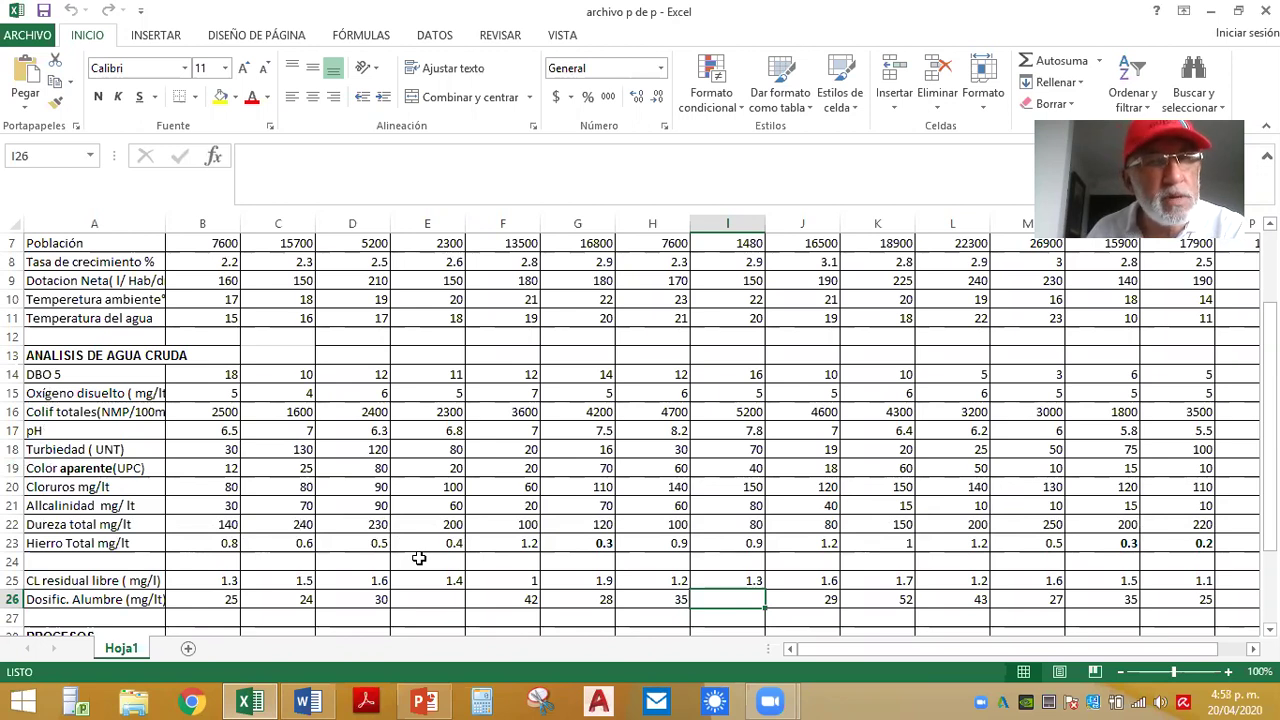
{"action": "left_click", "coordinate": [307, 701]}
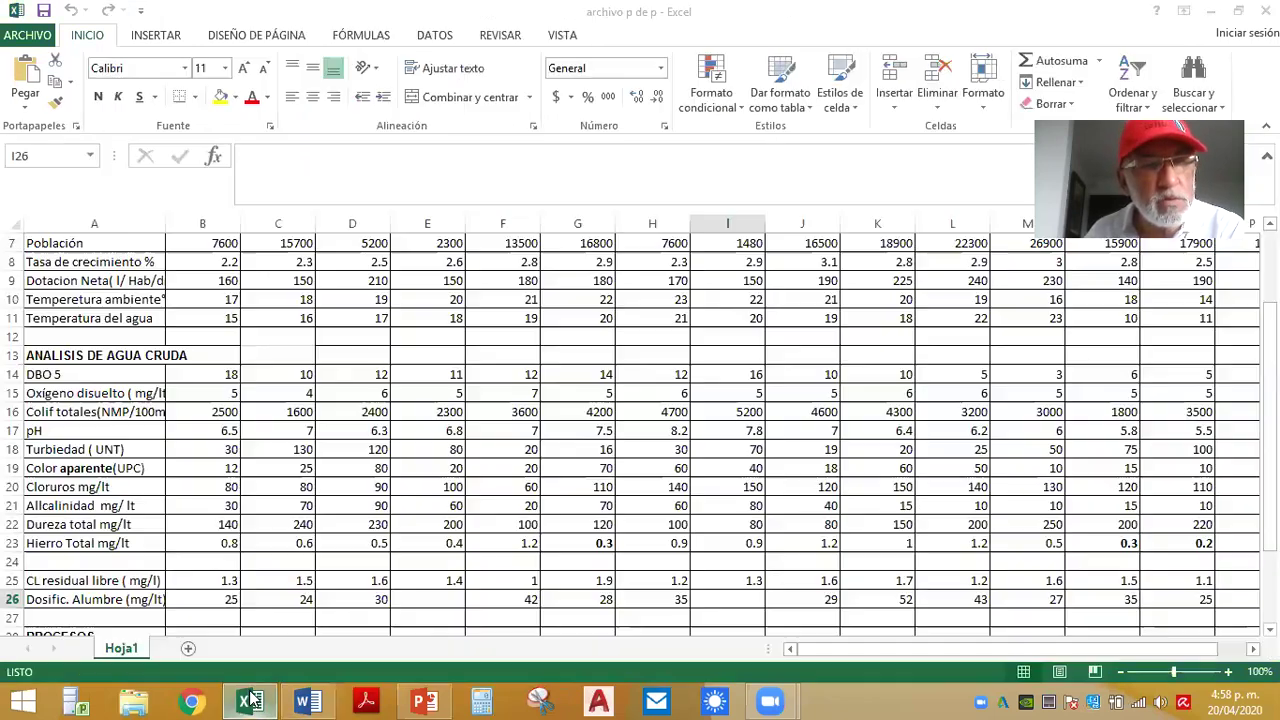
{"action": "left_click", "coordinate": [249, 701]}
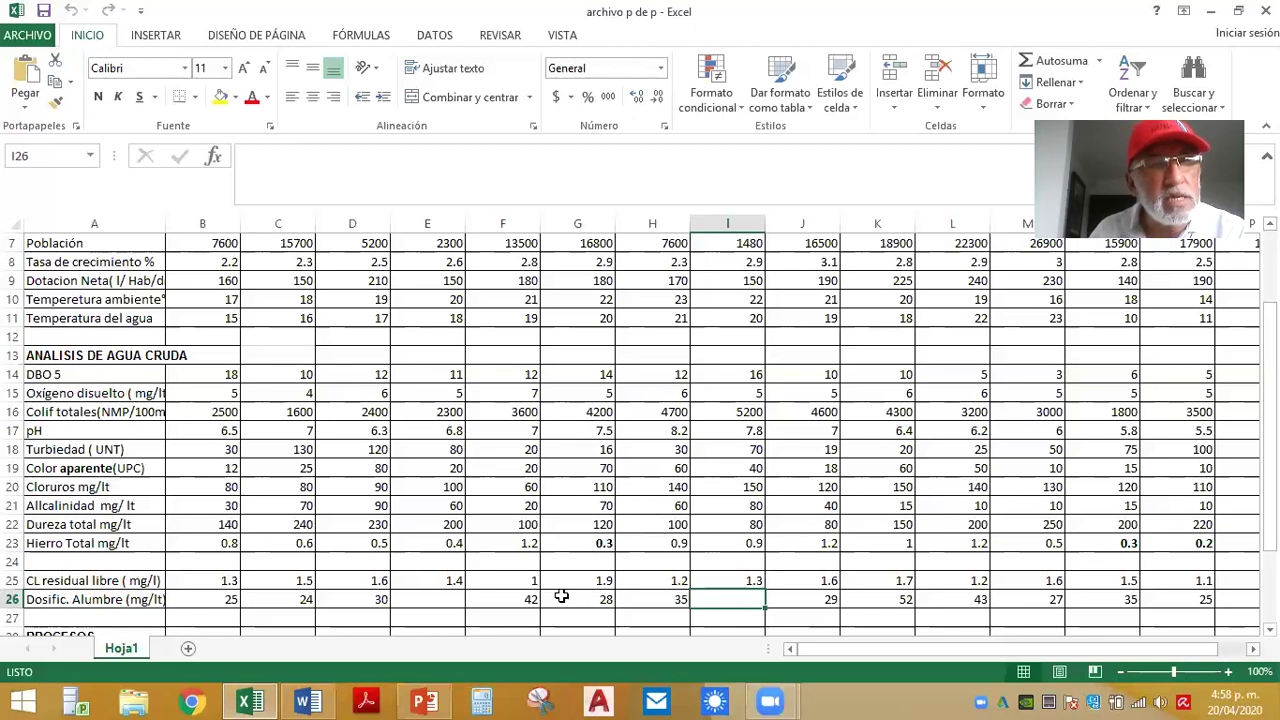
- Review the PROCESOS section of Hoja1 together with each plant's characteristics and raw-water analysis
{"action": "scroll", "coordinate": [561, 597], "scroll_direction": "down", "scroll_amount": 3}
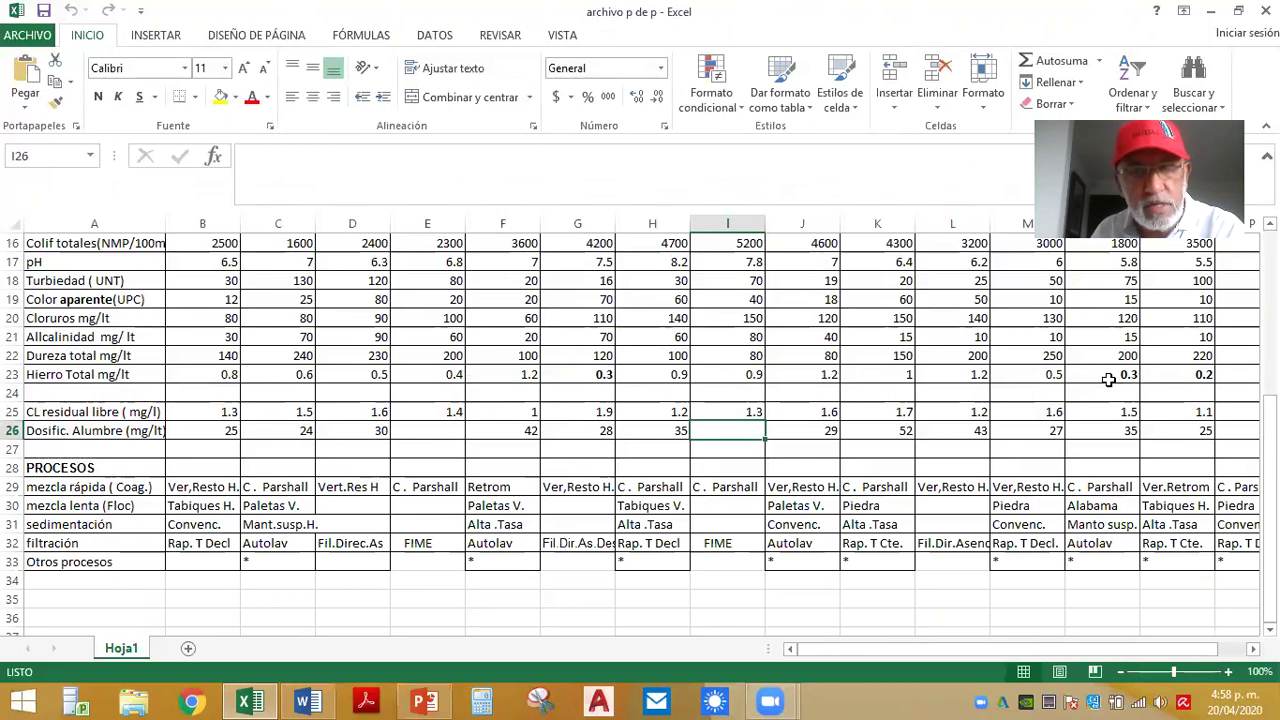
{"action": "scroll", "coordinate": [1125, 375], "scroll_direction": "up", "scroll_amount": 5}
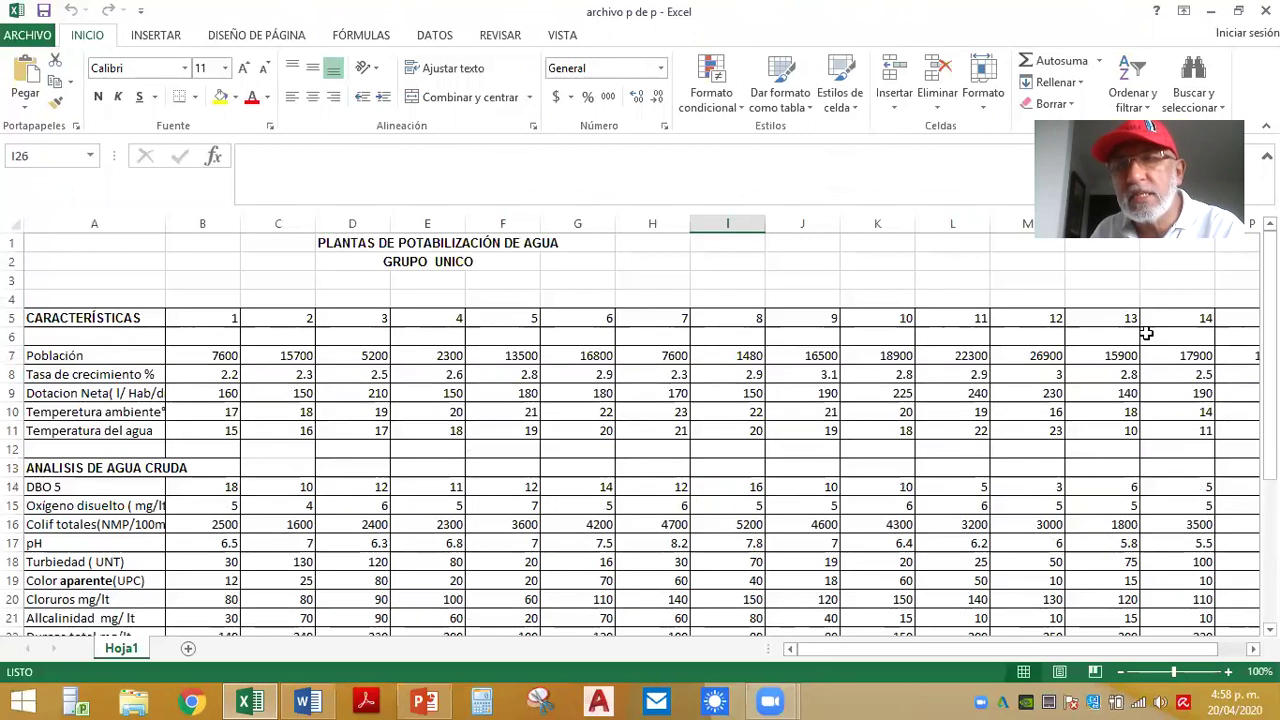
{"action": "scroll", "coordinate": [1125, 350], "scroll_direction": "down", "scroll_amount": 5}
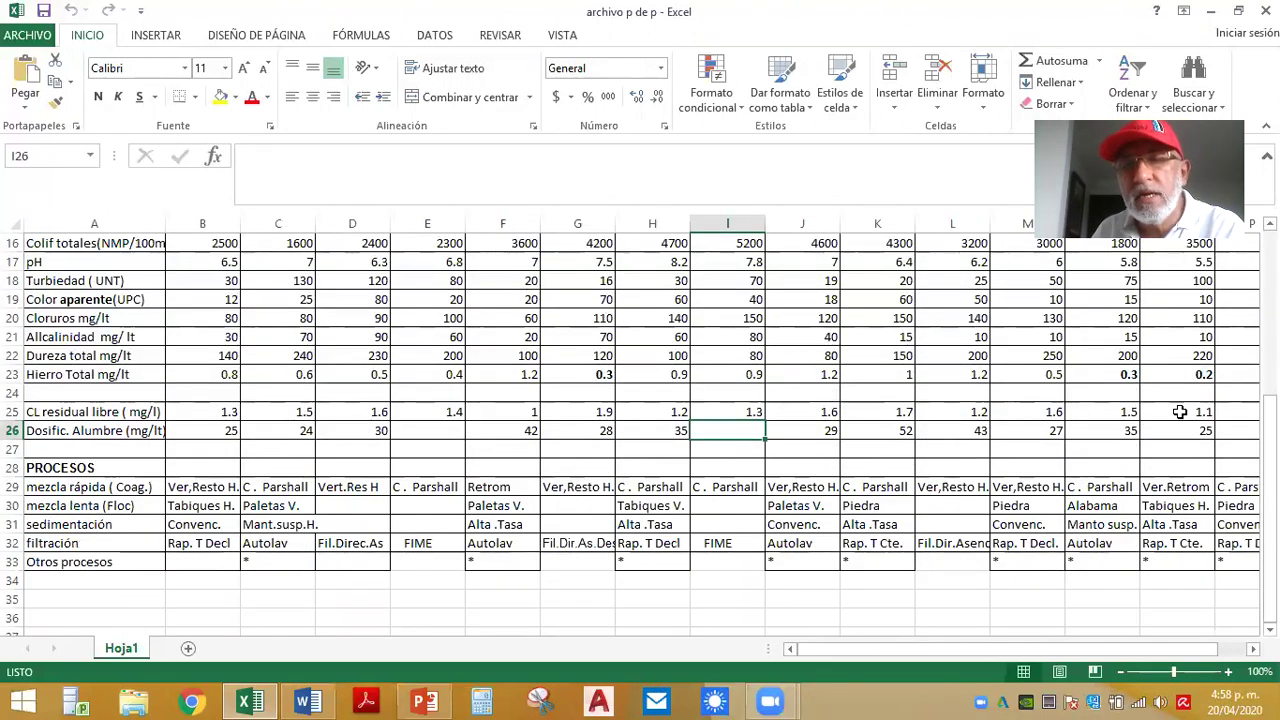
{"action": "scroll", "coordinate": [1165, 432], "scroll_direction": "up", "scroll_amount": 1}
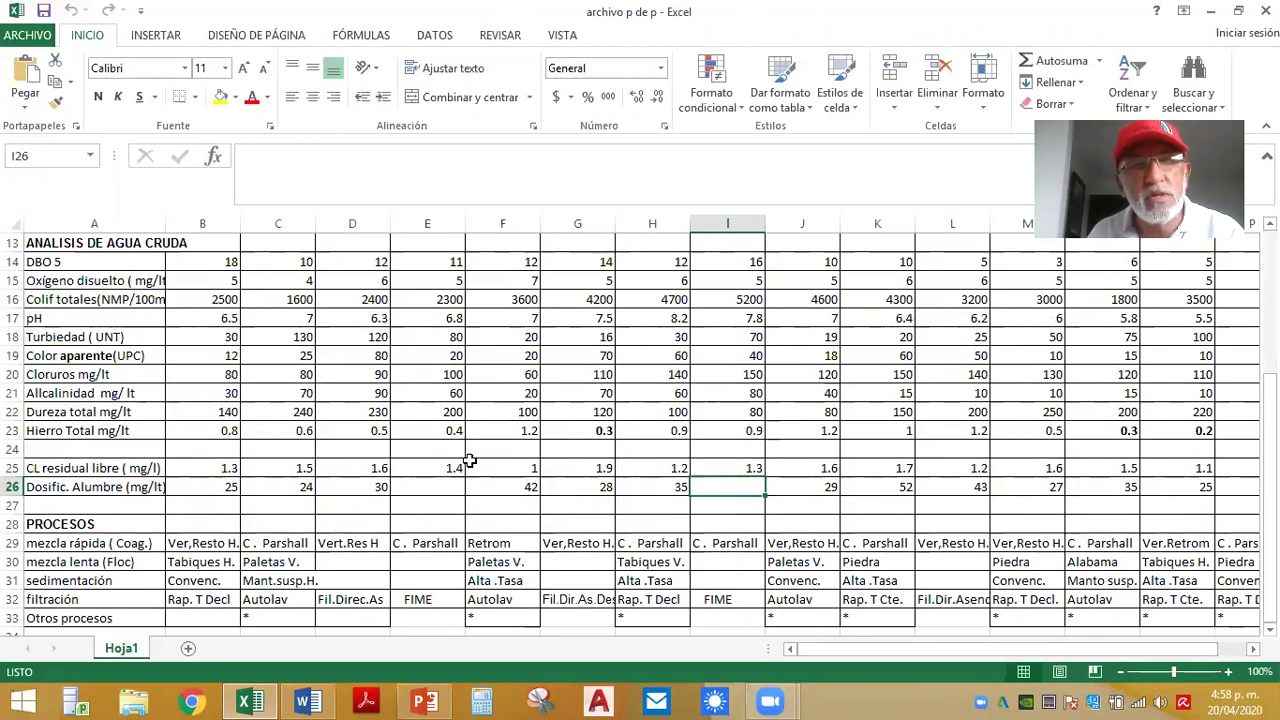
{"action": "scroll", "coordinate": [600, 430], "scroll_direction": "up", "scroll_amount": 4}
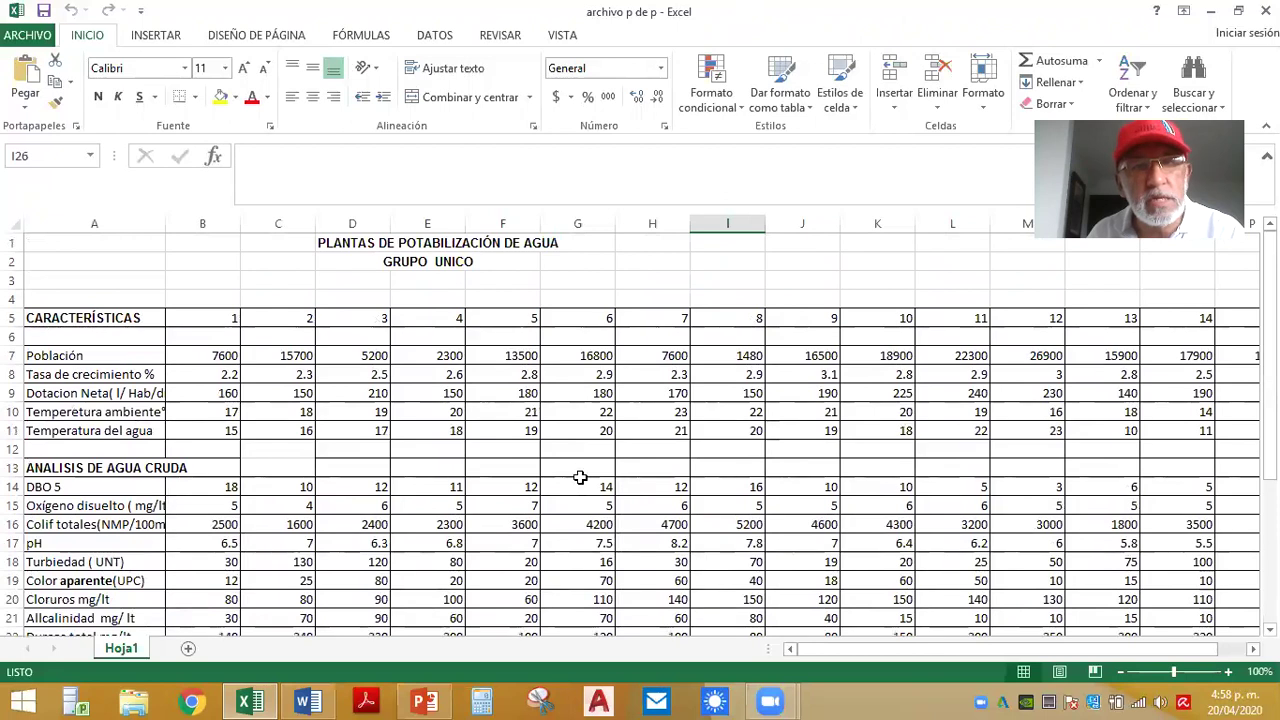
{"action": "scroll", "coordinate": [580, 477], "scroll_direction": "down", "scroll_amount": 4}
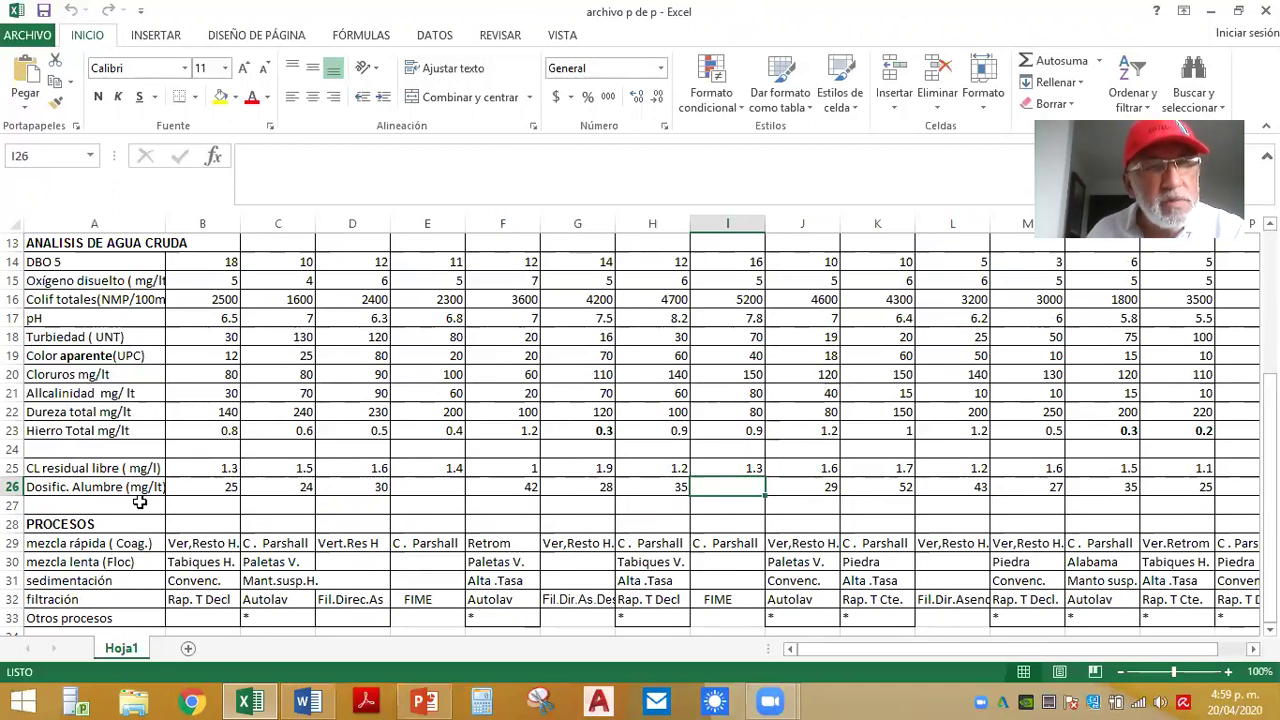
{"action": "scroll", "coordinate": [423, 504], "scroll_direction": "up", "scroll_amount": 4}
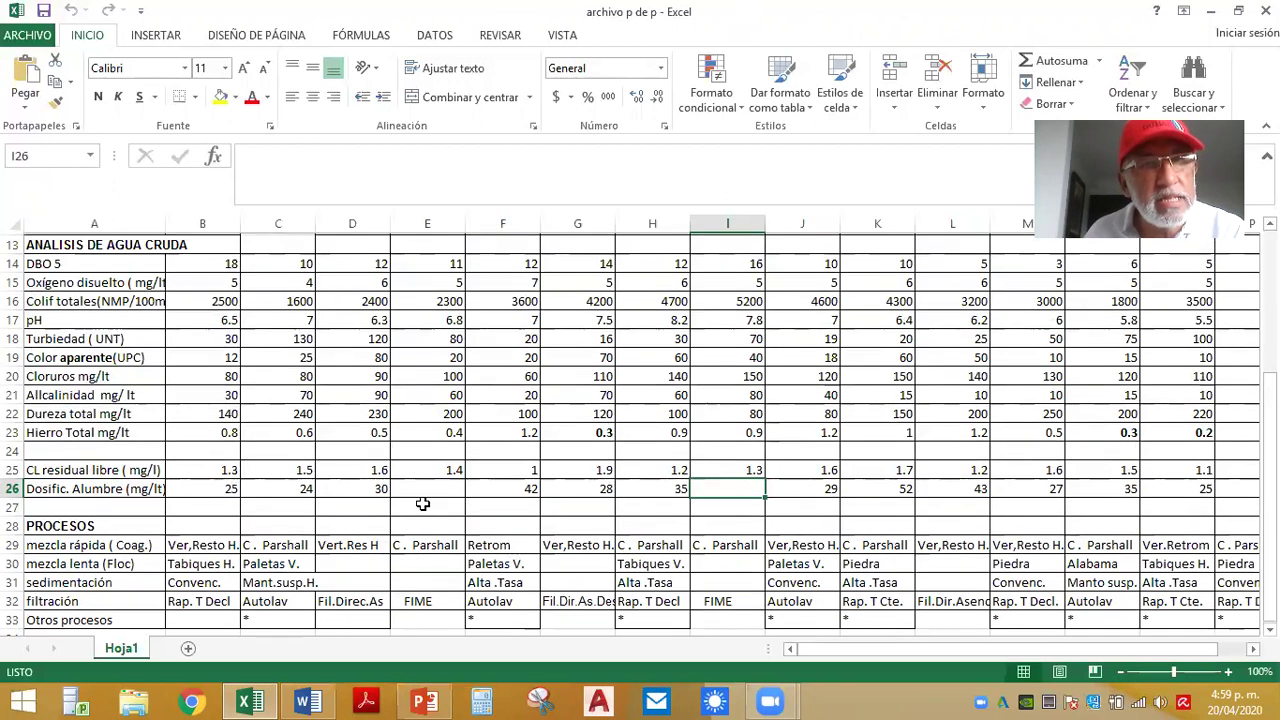
{"action": "scroll", "coordinate": [423, 504], "scroll_direction": "down", "scroll_amount": 4}
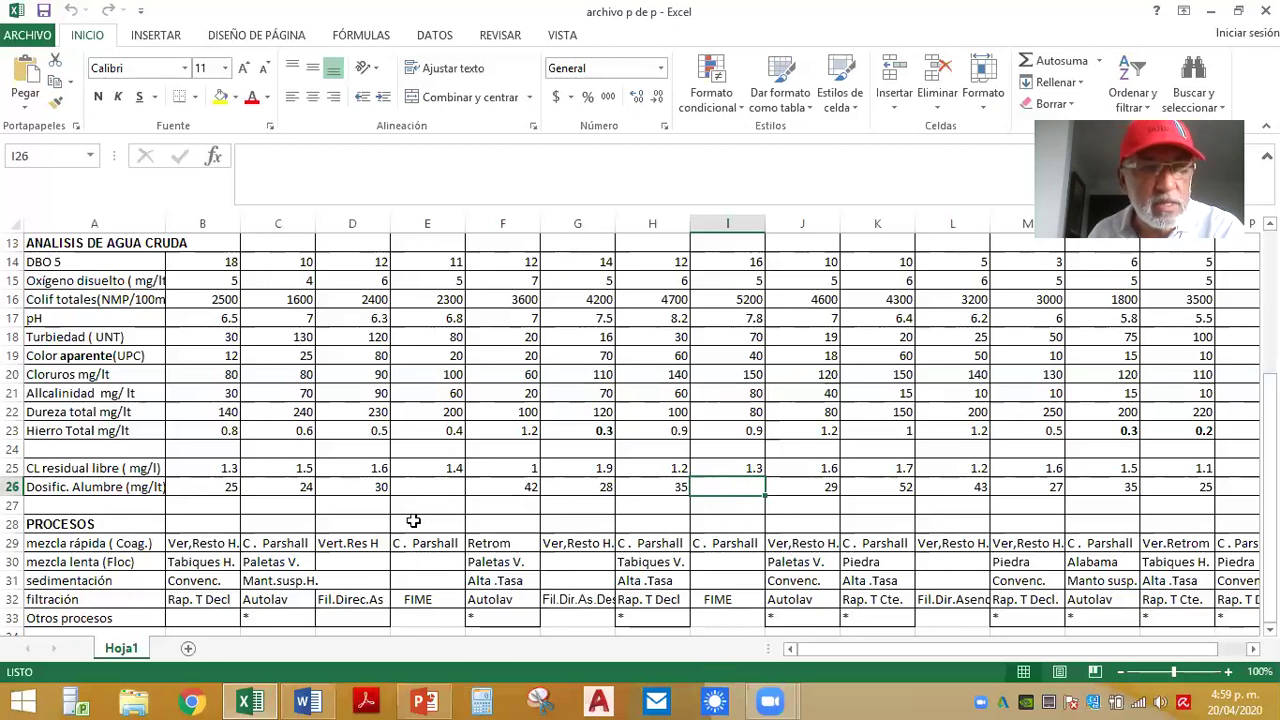
{"action": "scroll", "coordinate": [432, 492], "scroll_direction": "up", "scroll_amount": 4}
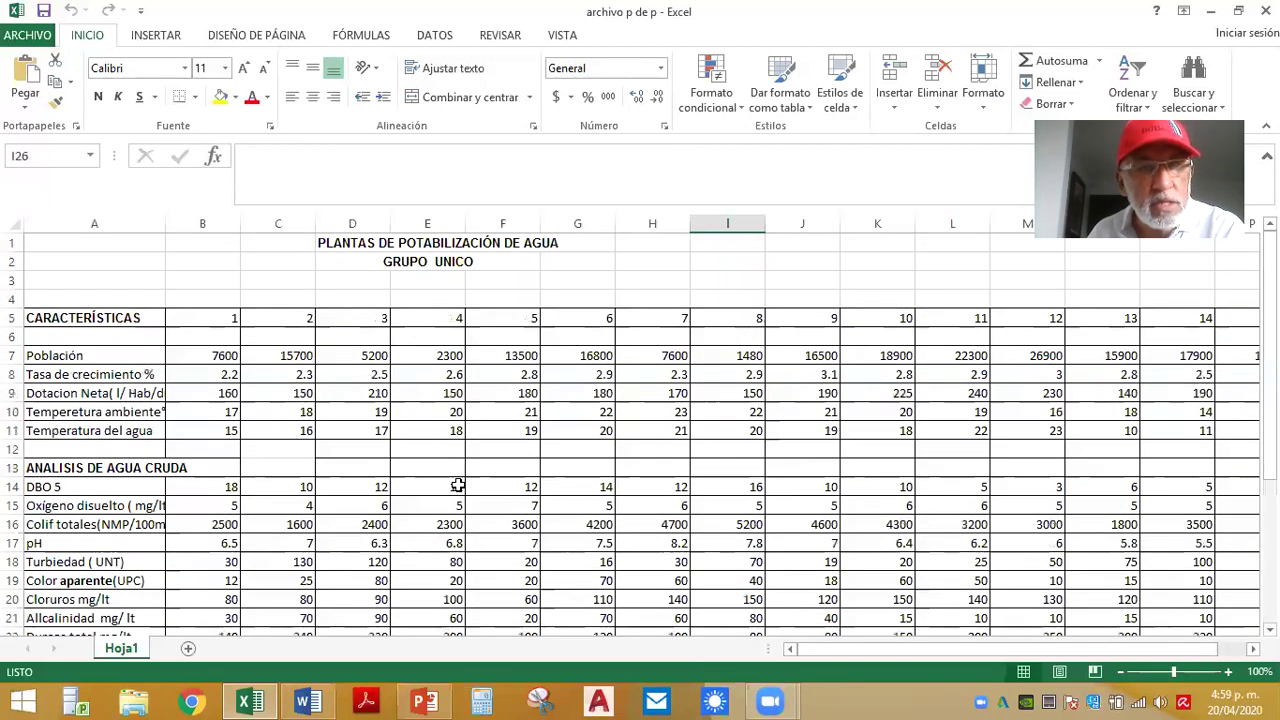
{"action": "scroll", "coordinate": [460, 486], "scroll_direction": "down", "scroll_amount": 3}
{"action": "scroll", "coordinate": [711, 551], "scroll_direction": "up", "scroll_amount": 3}
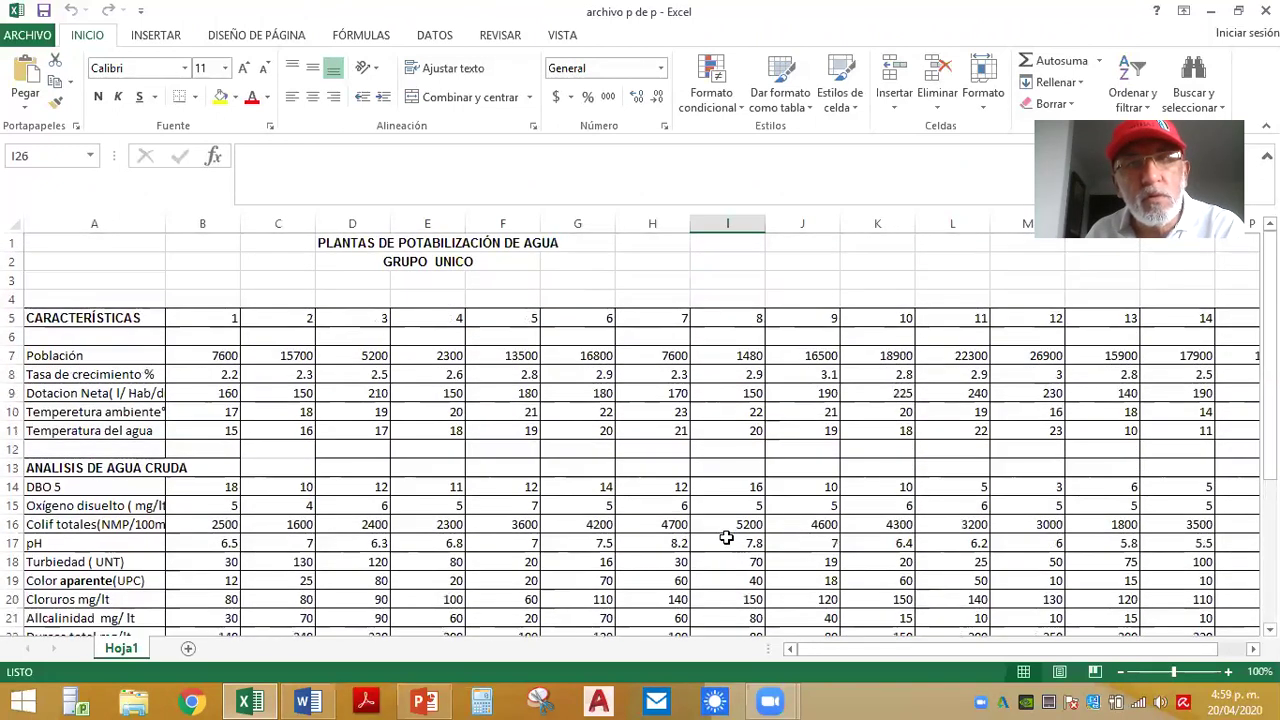
- Compare each plant's raw-water analysis, residual chlorine and alum dosage with its mixing, sedimentation, filtration and other processes in the sheet
{"action": "scroll", "coordinate": [732, 530], "scroll_direction": "down", "scroll_amount": 4}
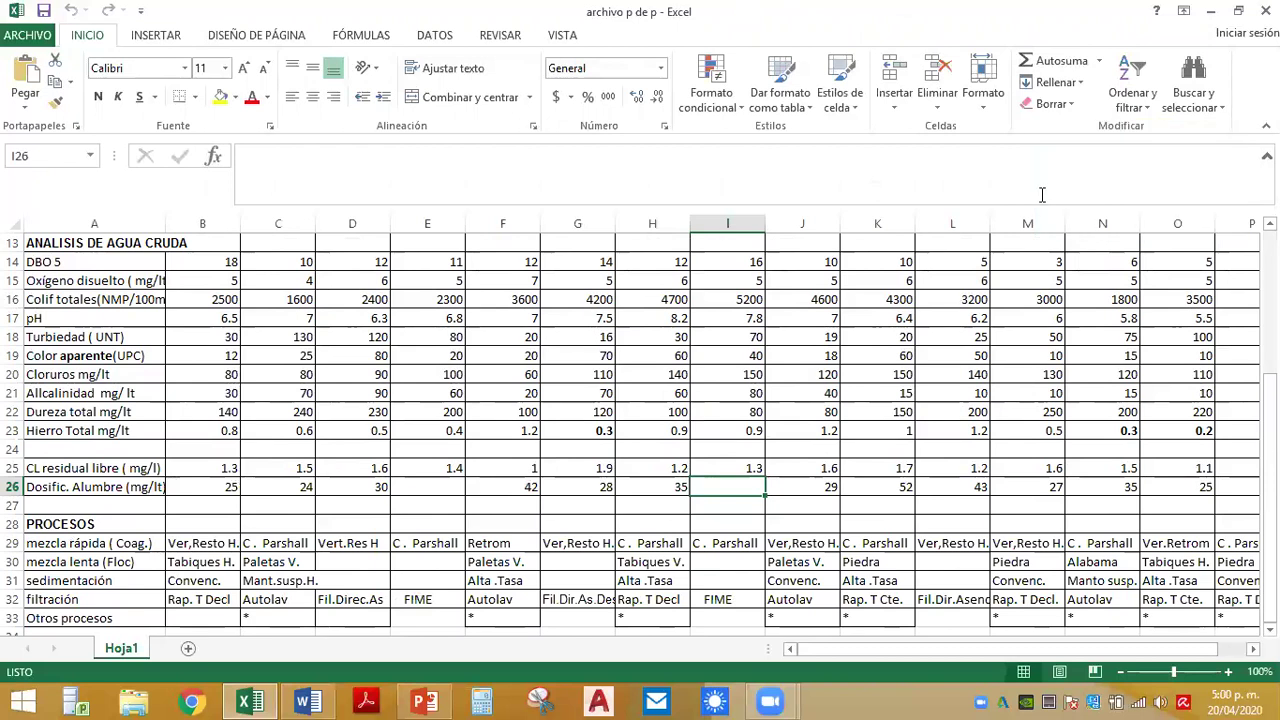
{"action": "scroll", "coordinate": [137, 600], "scroll_direction": "down", "scroll_amount": 2}
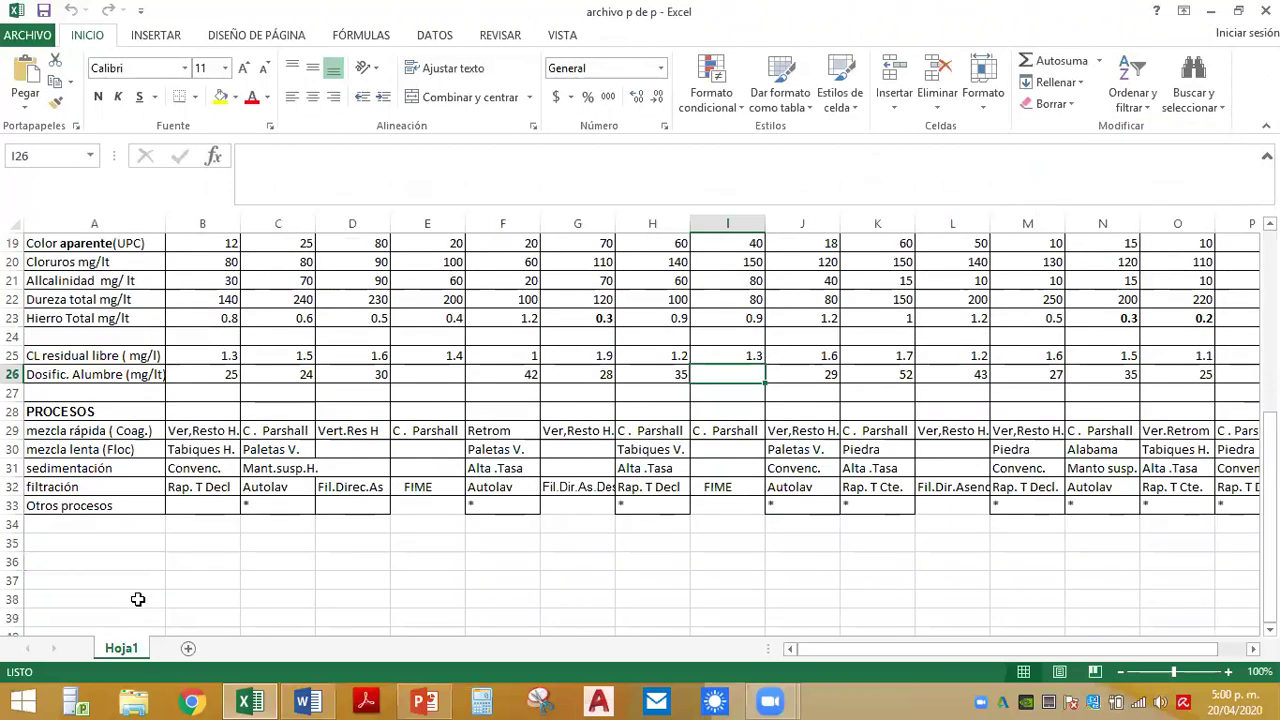
{"action": "scroll", "coordinate": [138, 599], "scroll_direction": "up", "scroll_amount": 1}
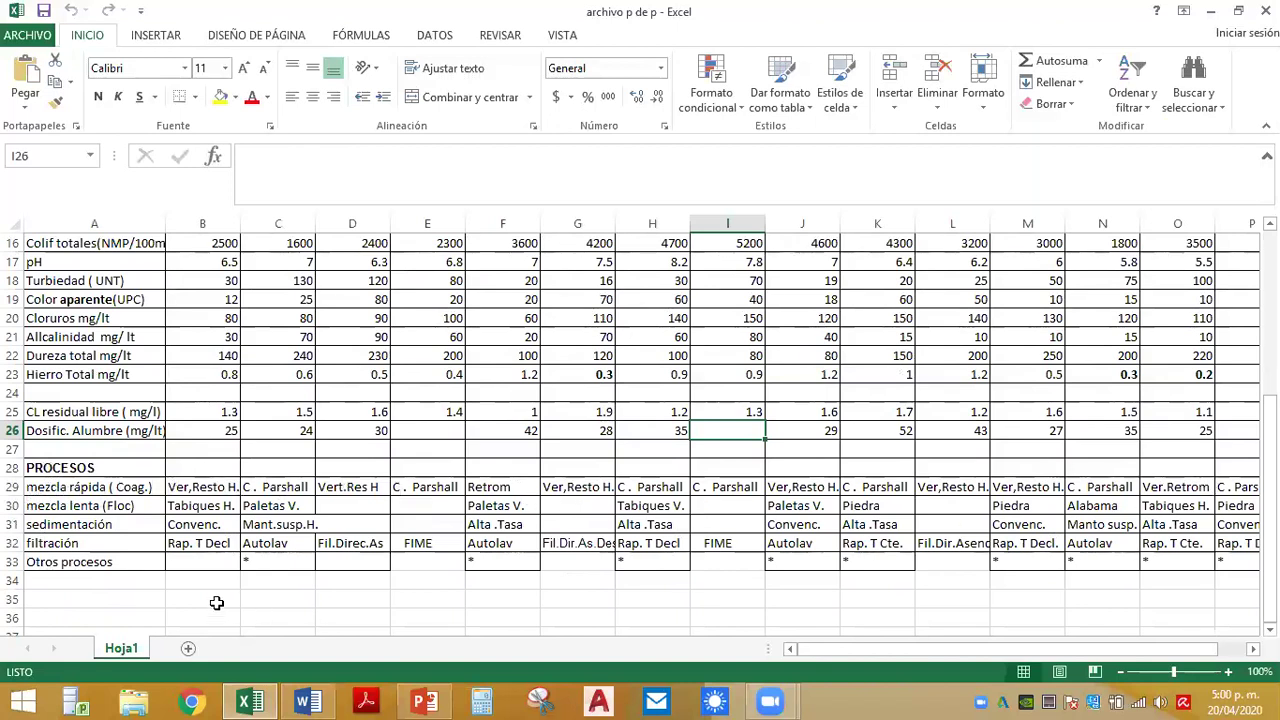
{"action": "scroll", "coordinate": [210, 250], "scroll_direction": "up", "scroll_amount": 5}
{"action": "scroll", "coordinate": [180, 240], "scroll_direction": "down", "scroll_amount": 6}
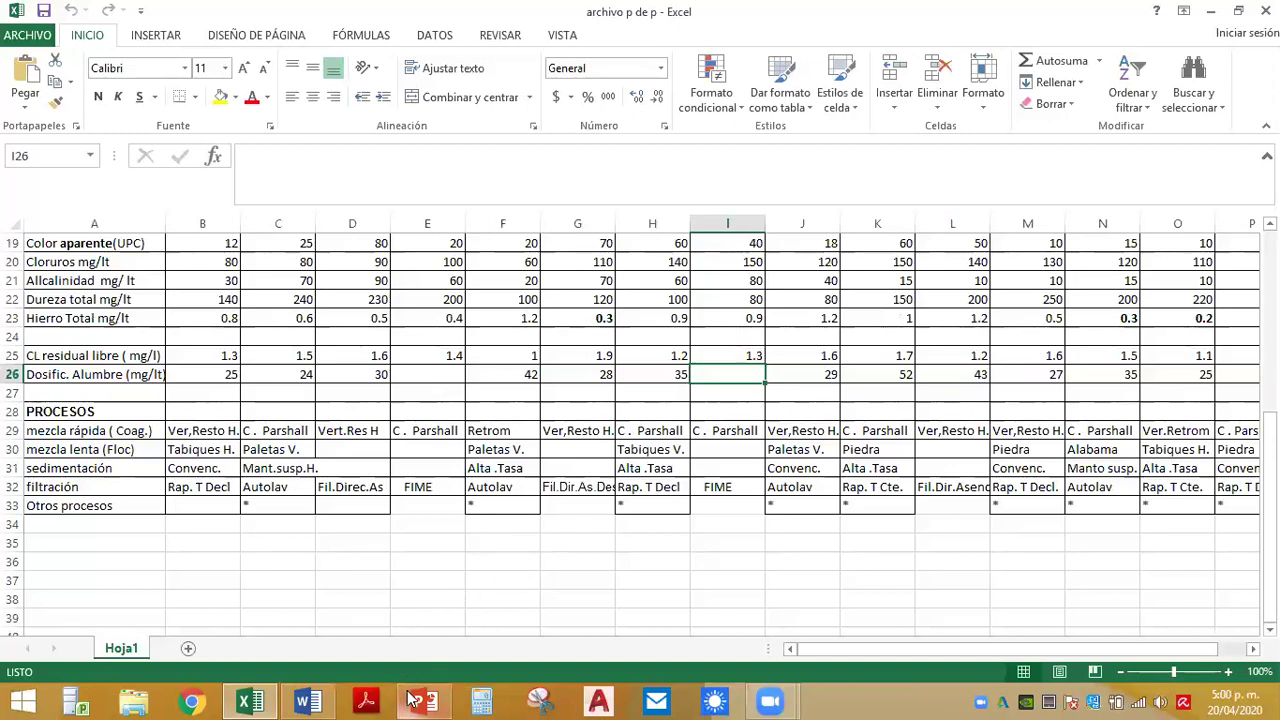
- Switch to the PARTICULAS ELEMENTALES presentation in PowerPoint to view the rapid-mix design project slide
{"action": "mouse_move", "coordinate": [424, 700]}
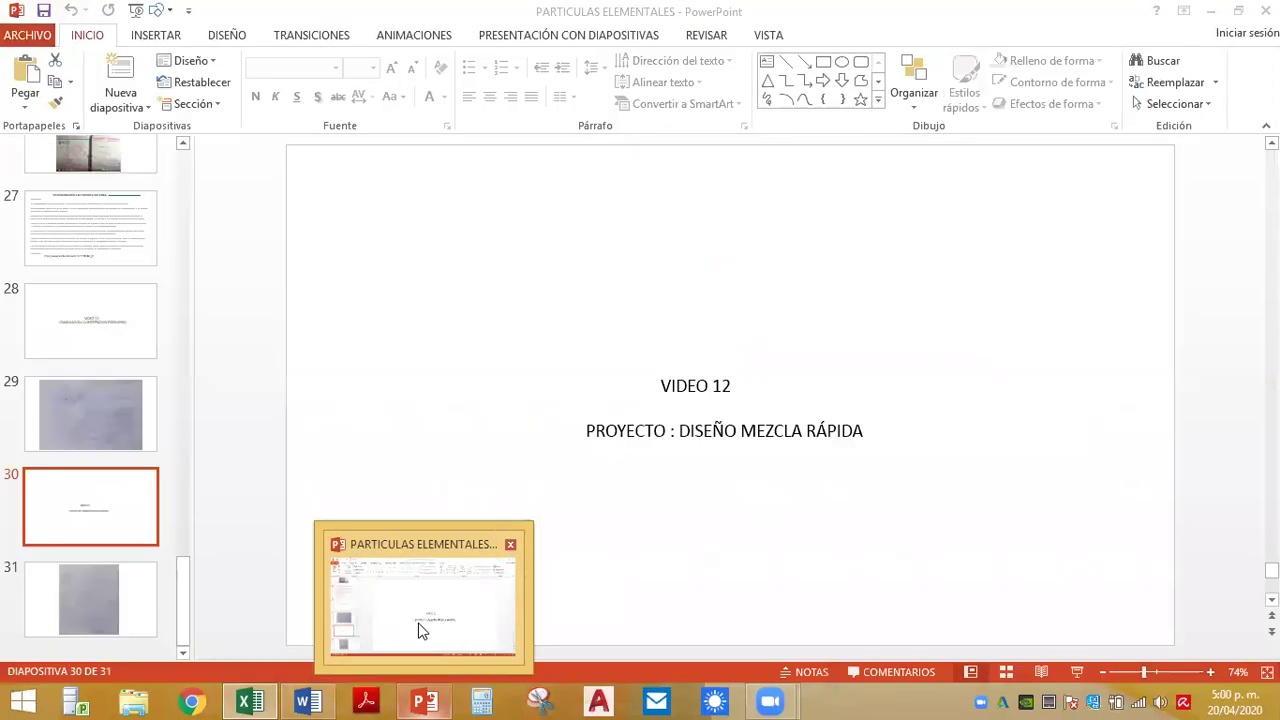
{"action": "left_click", "coordinate": [416, 626]}
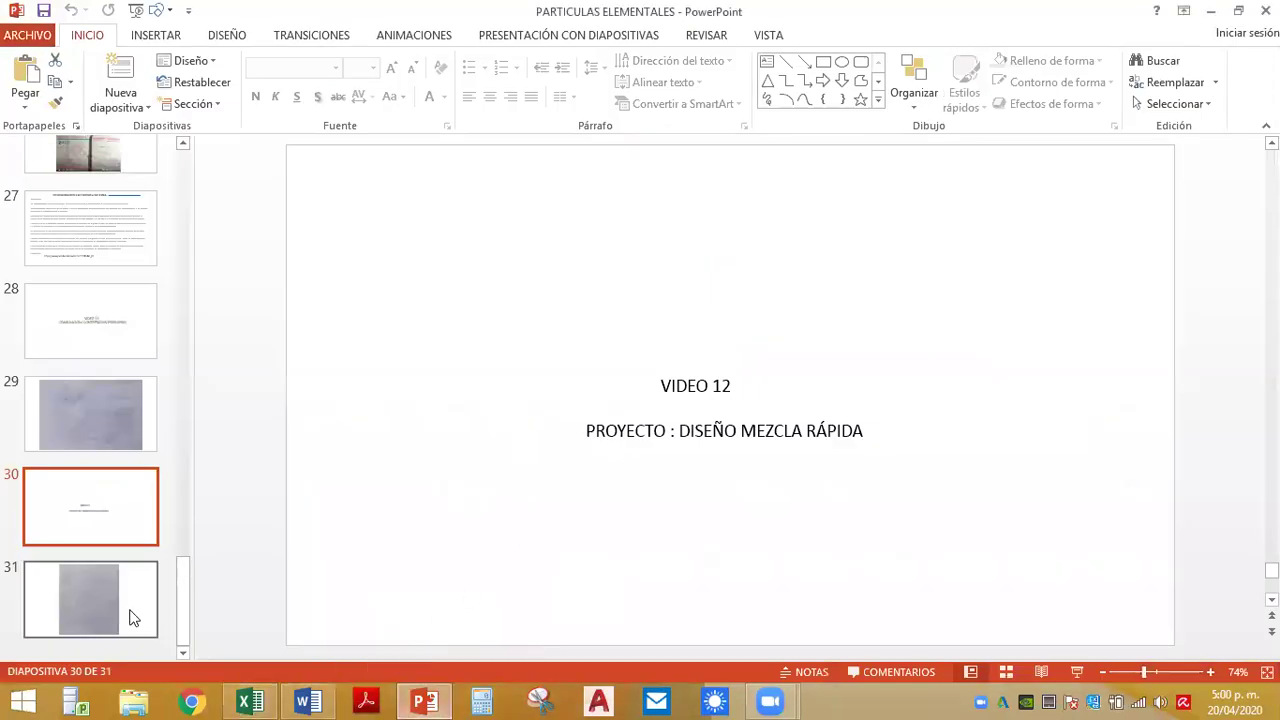